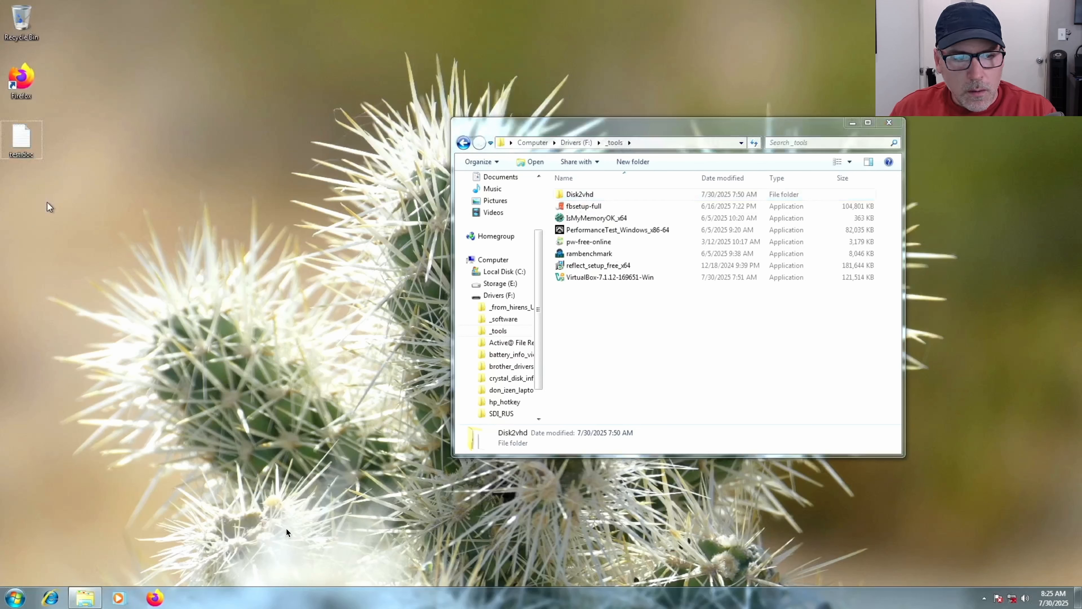
mouse_move(151, 523)
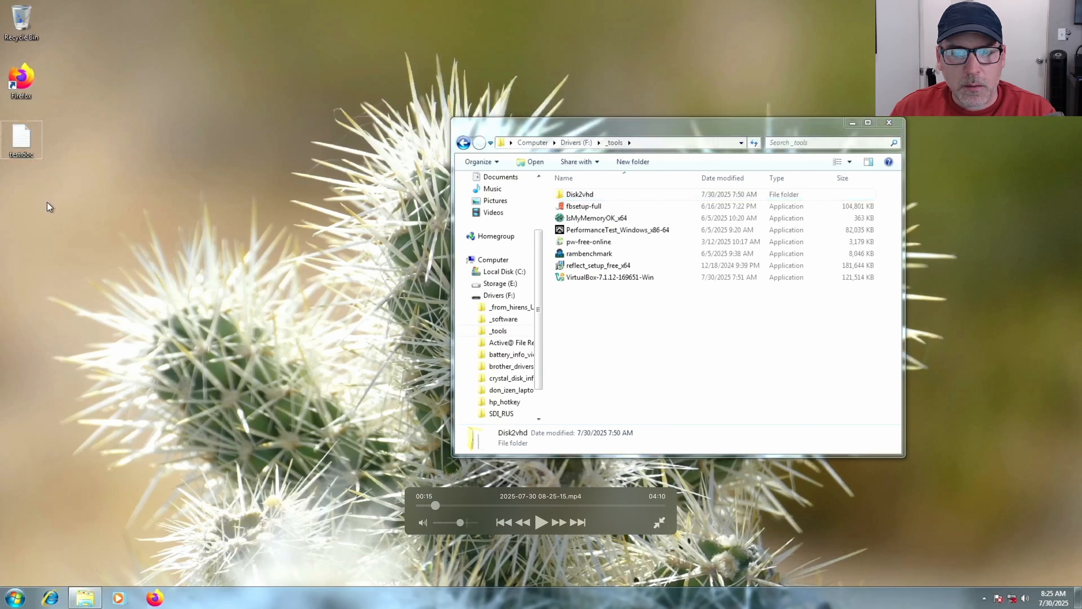
click(541, 522)
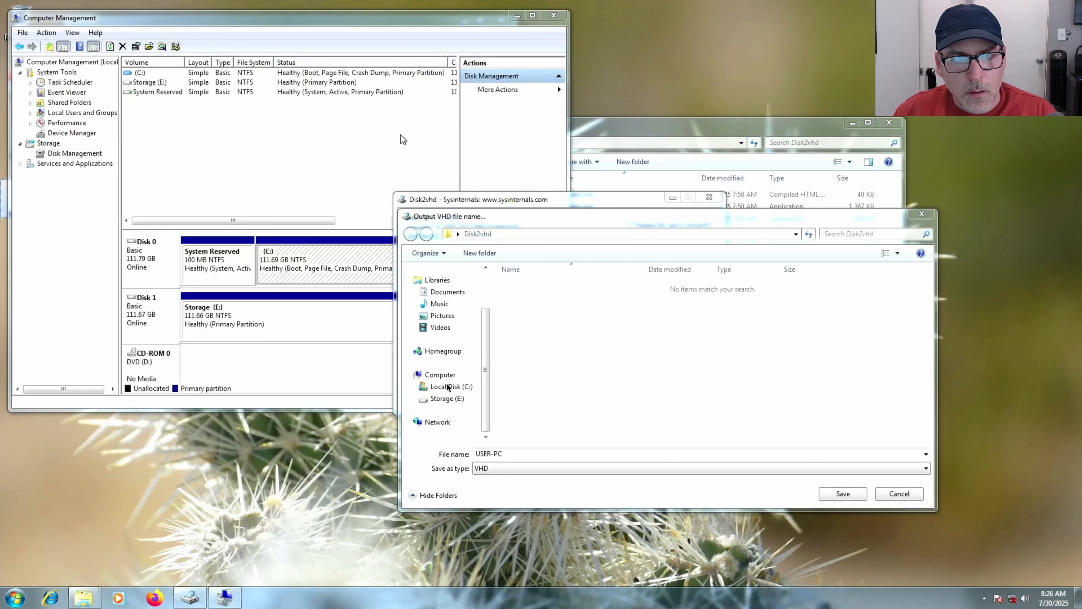
click(548, 523)
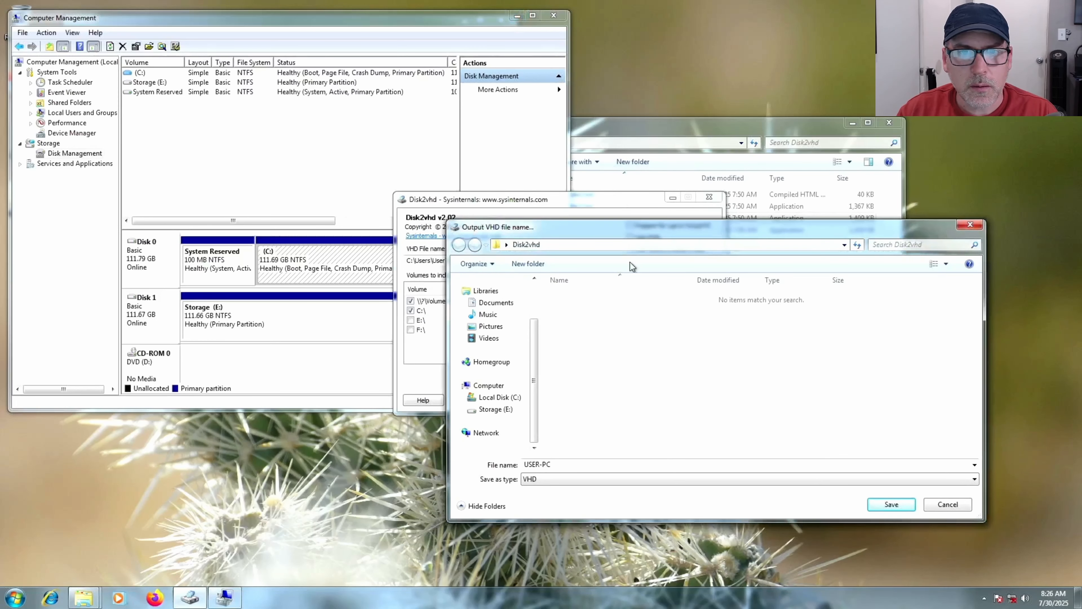
Set the VHD output file to windows_7_old_pc on the Storage (E:) drive and start creating the disk image
double_click(600, 467)
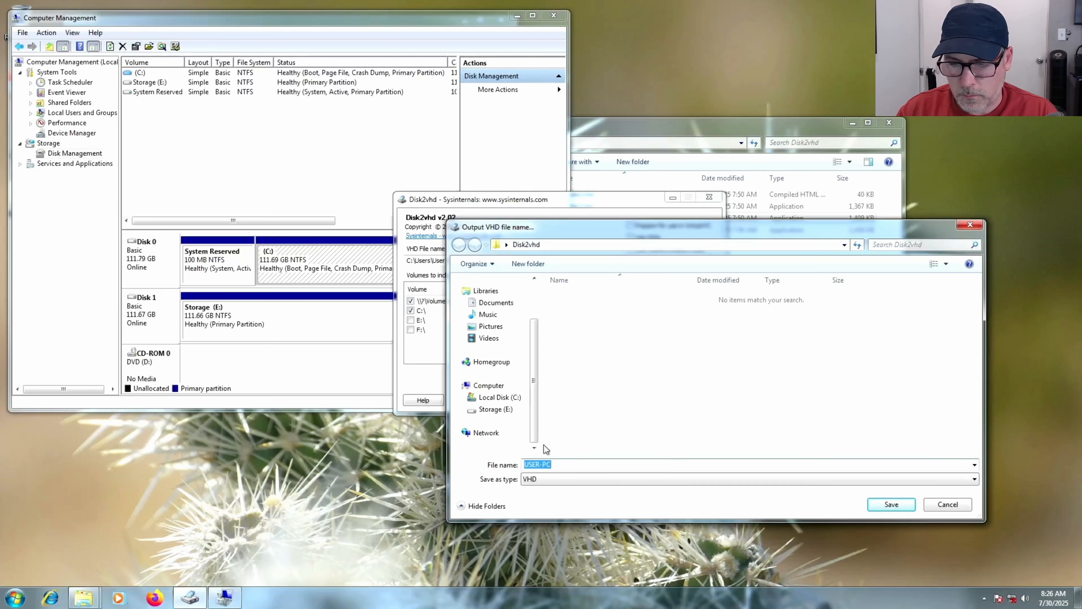
click(509, 411)
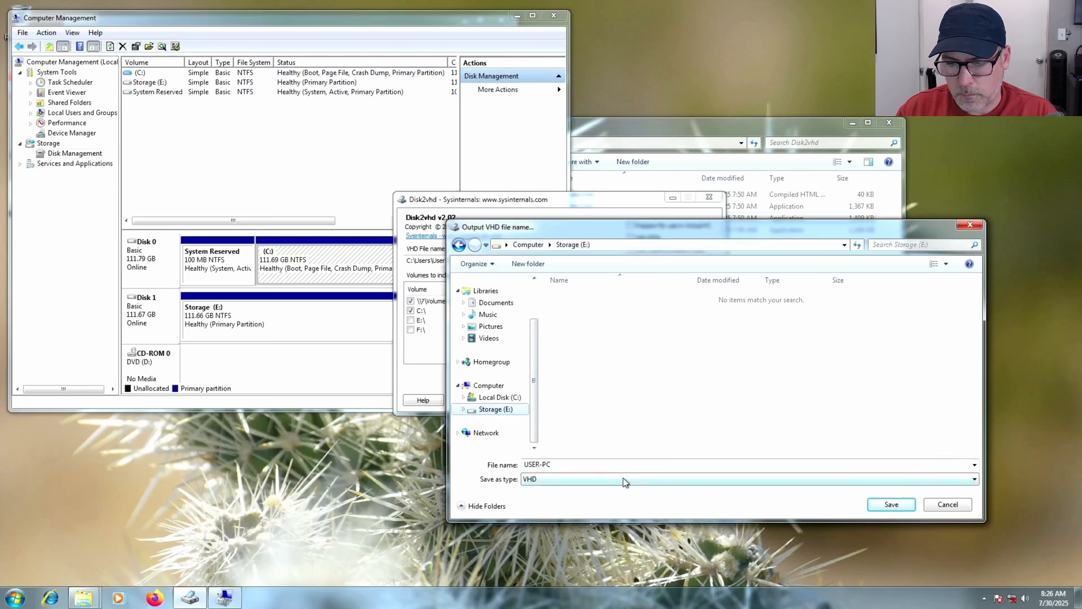
click(617, 468)
text(w)
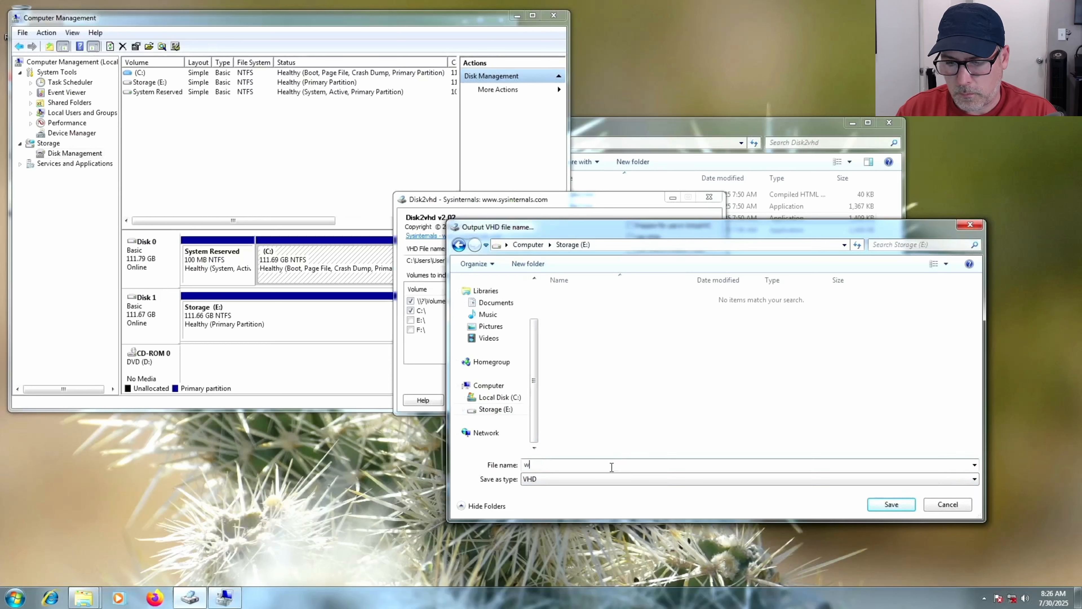
text(indows_)
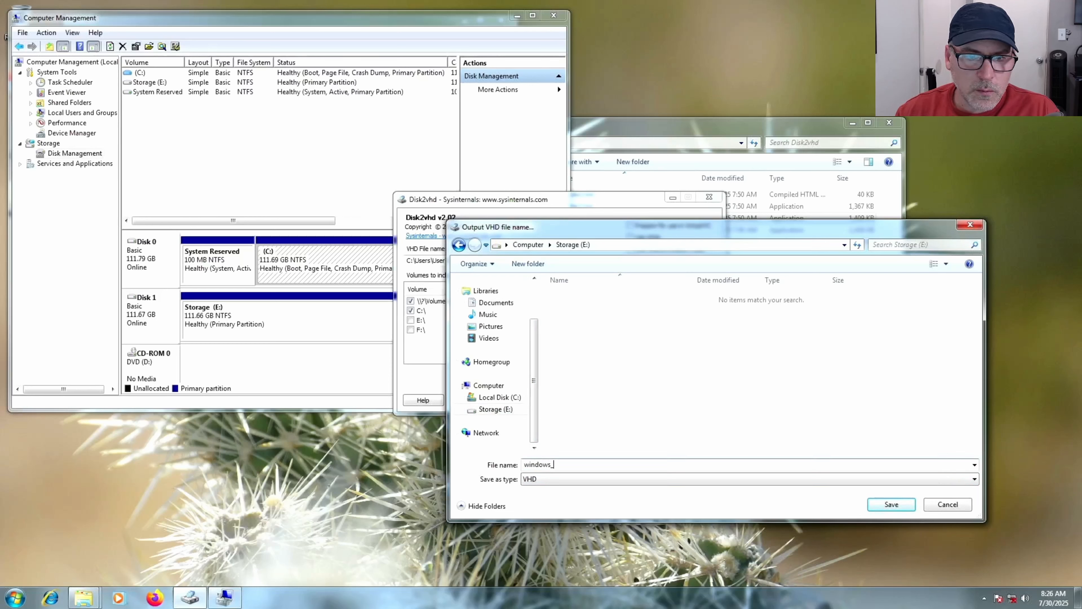
text(7_)
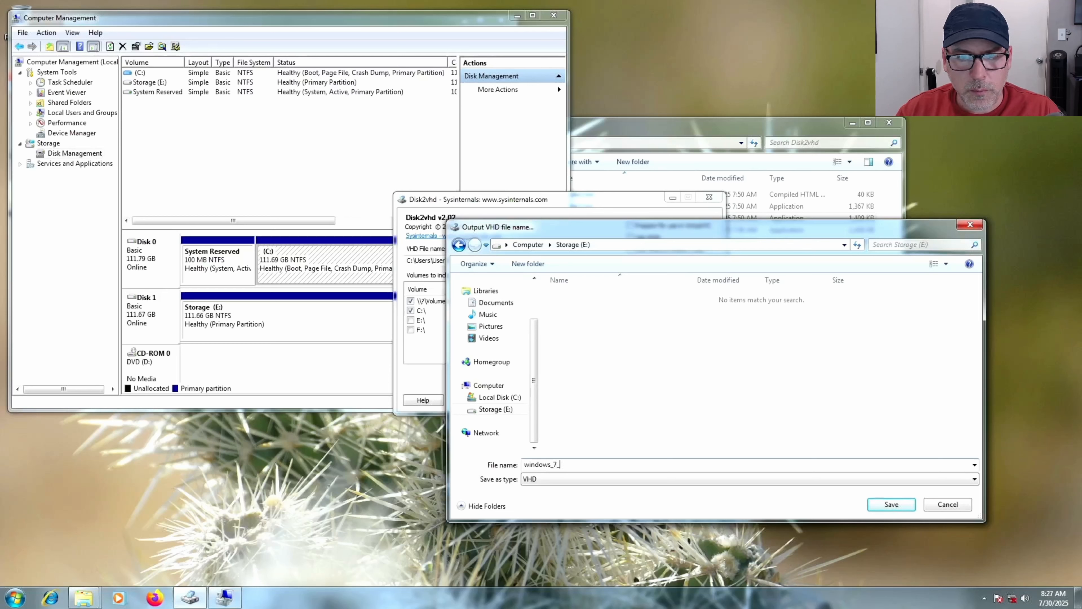
text(old_pc)
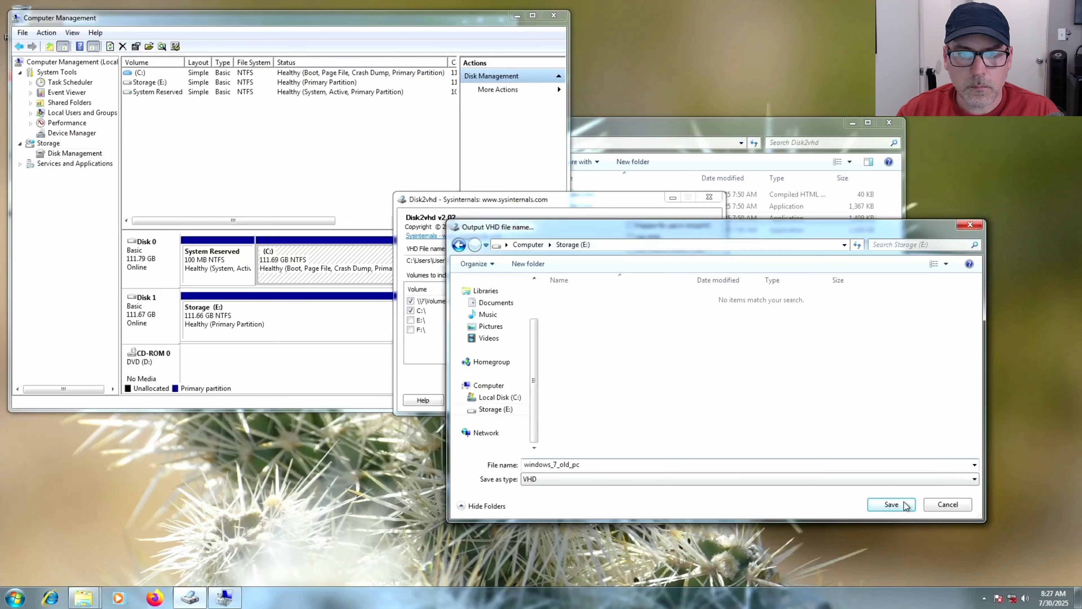
click(891, 504)
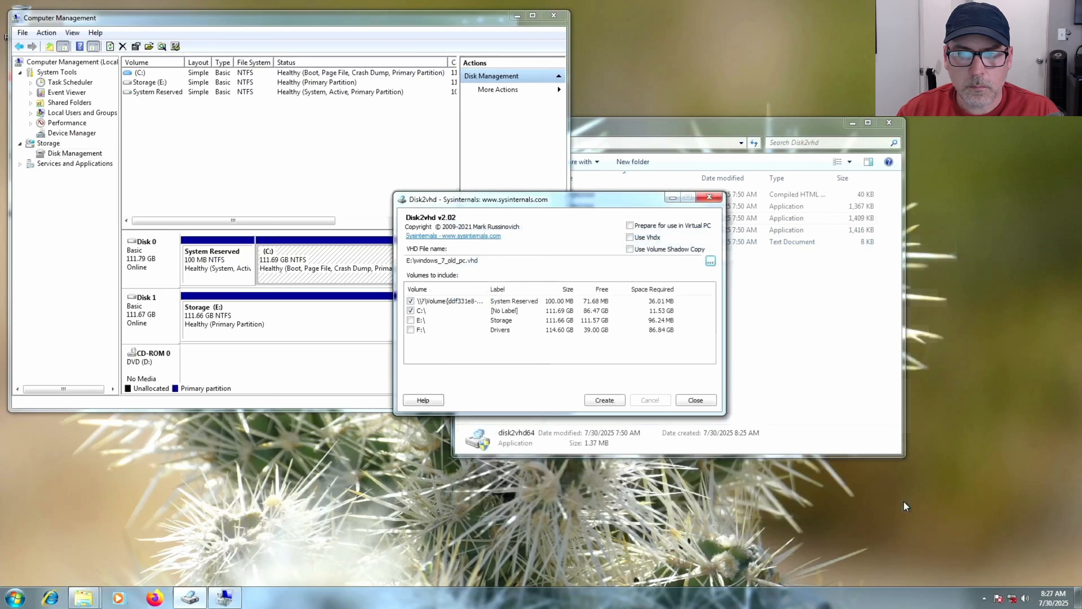
click(615, 402)
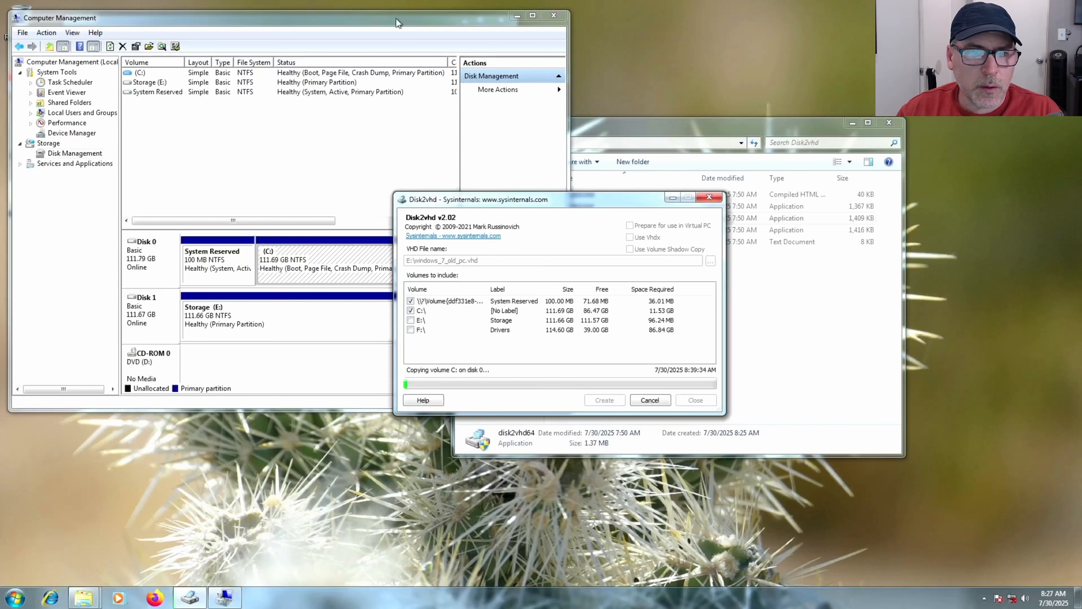
Minimize Computer Management and arrange the Storage (E:) folder window beside Disk2vhd, with Disk2vhd in front
drag(389, 15, 616, 12)
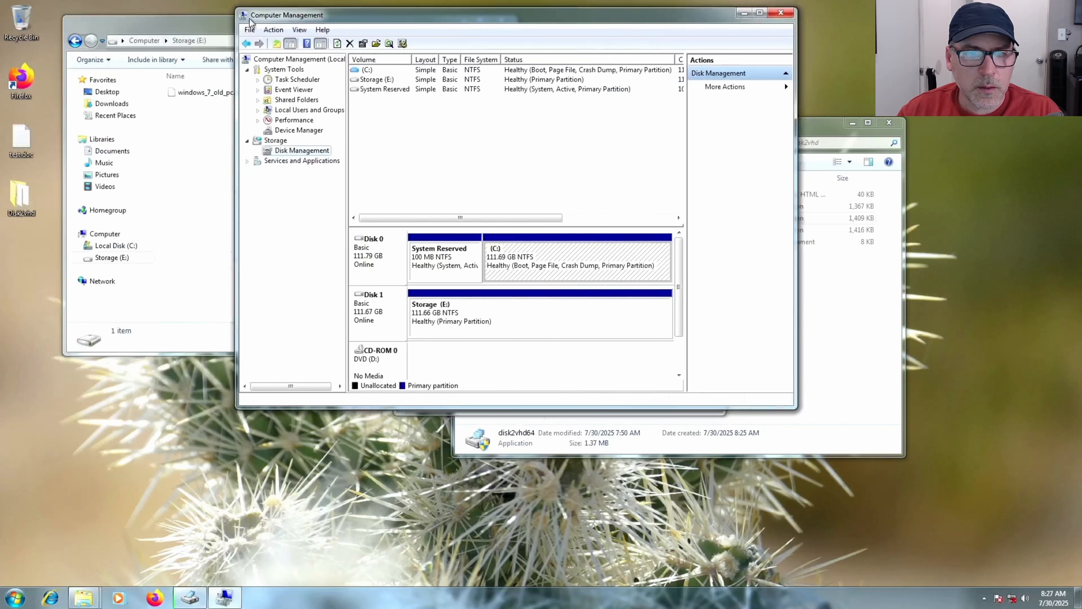
click(742, 17)
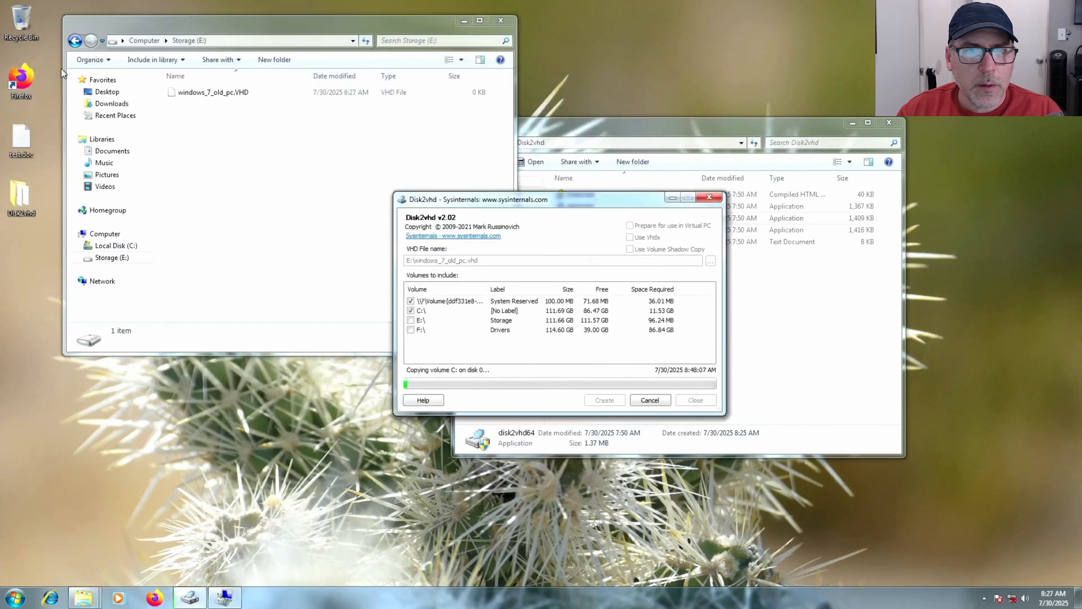
drag(251, 29, 214, 48)
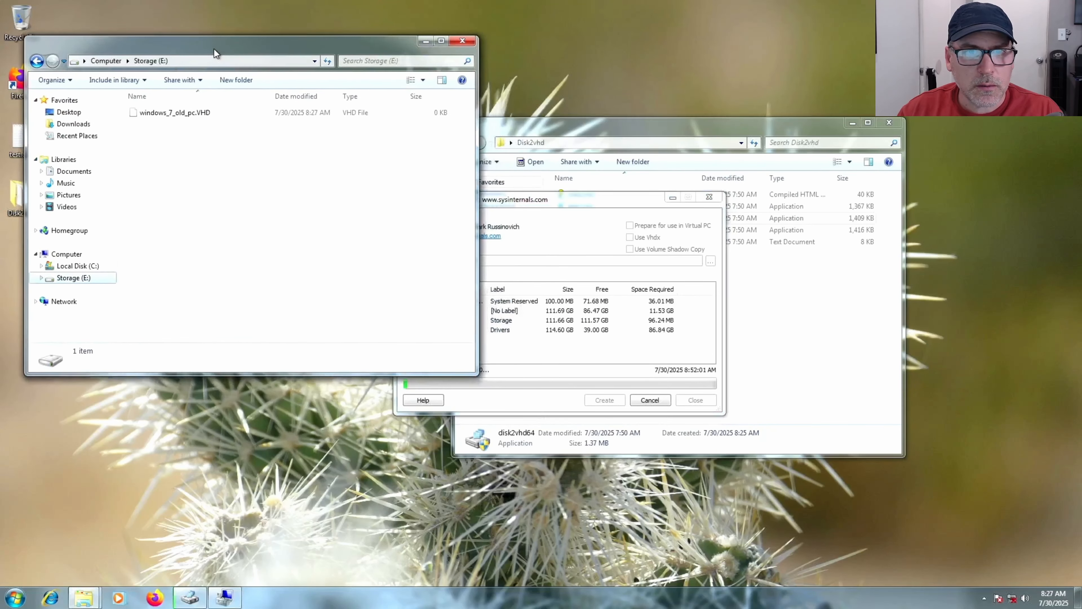
click(583, 204)
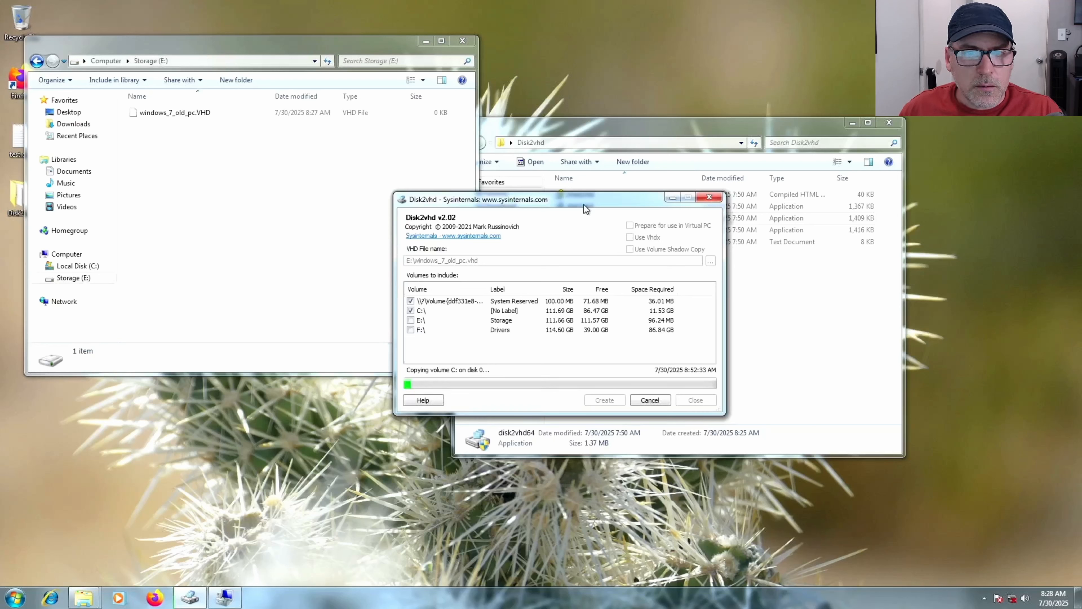
mouse_move(867, 279)
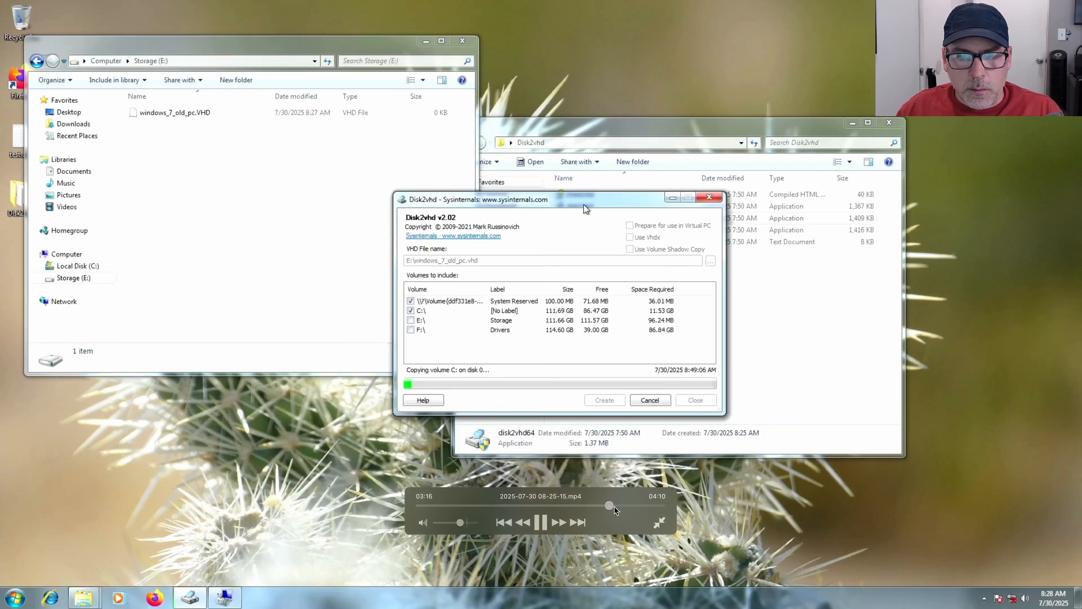
drag(609, 505, 645, 506)
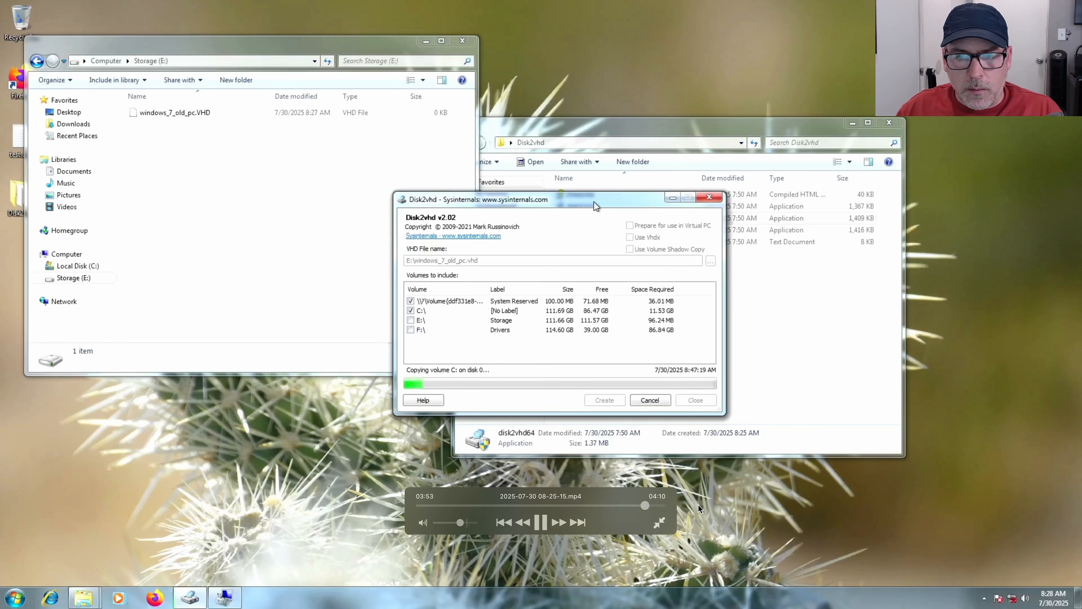
key(Escape)
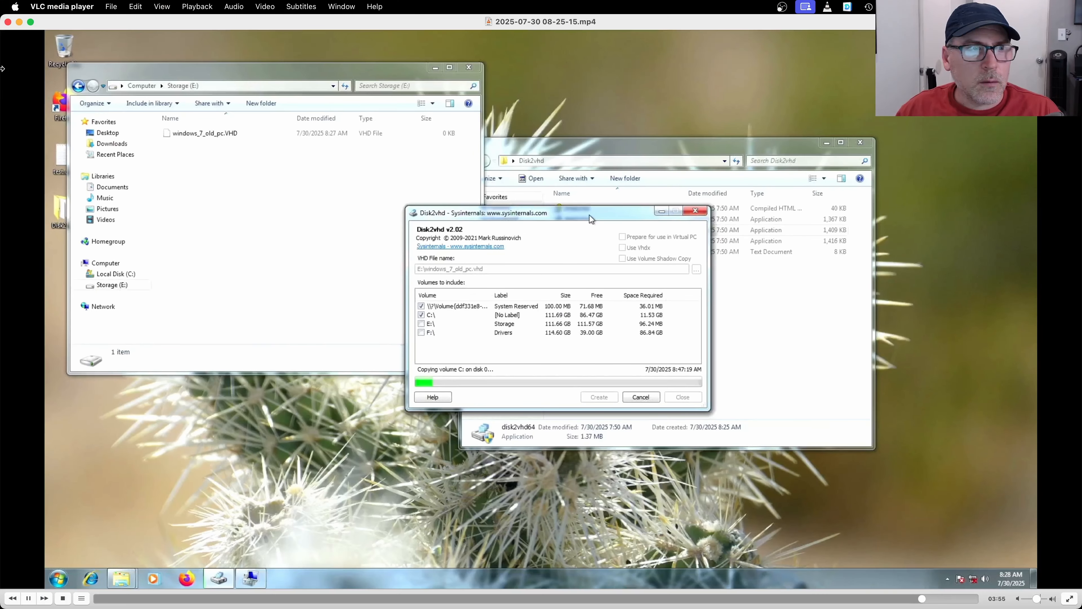
click(7, 21)
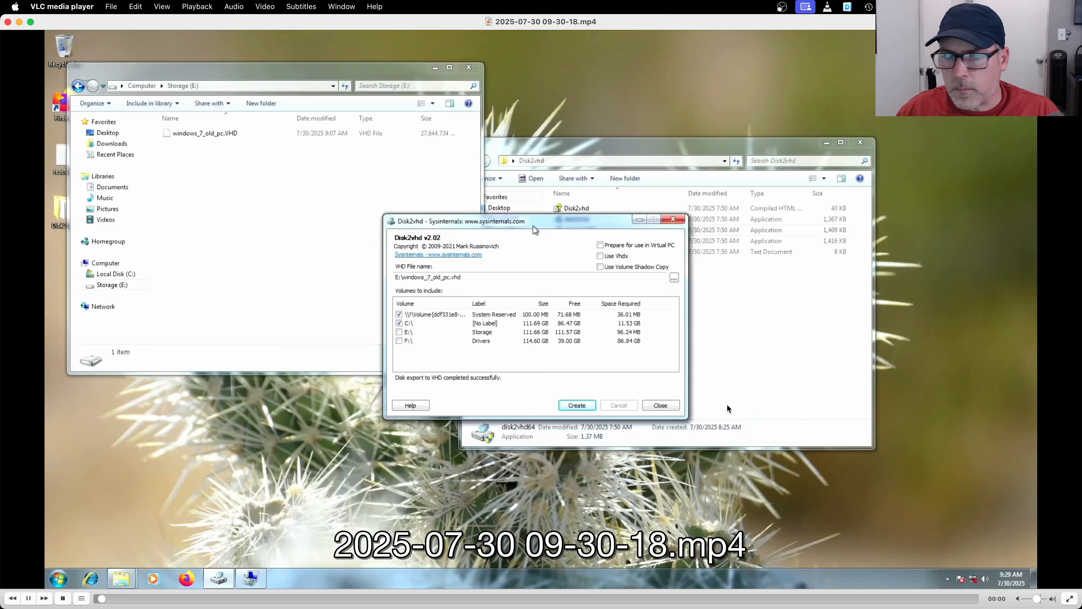
double_click(651, 464)
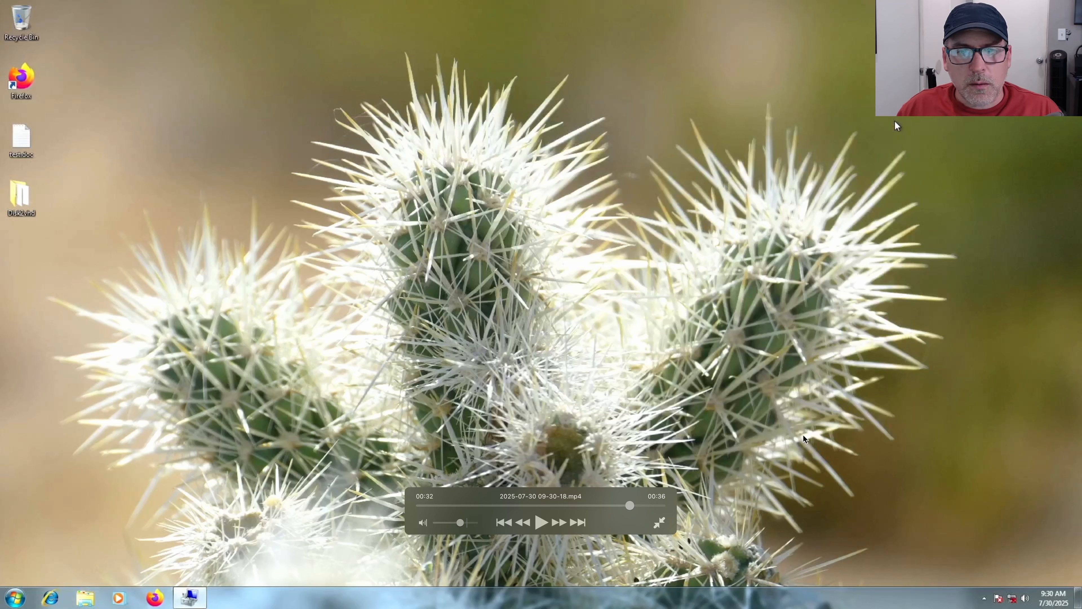
key(Escape)
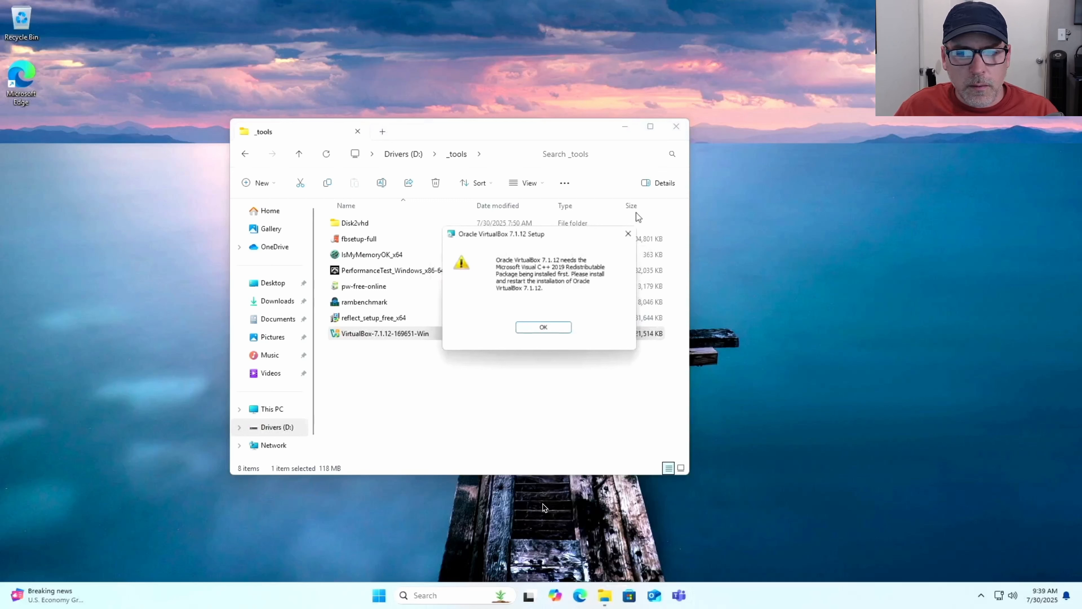
mouse_move(542, 504)
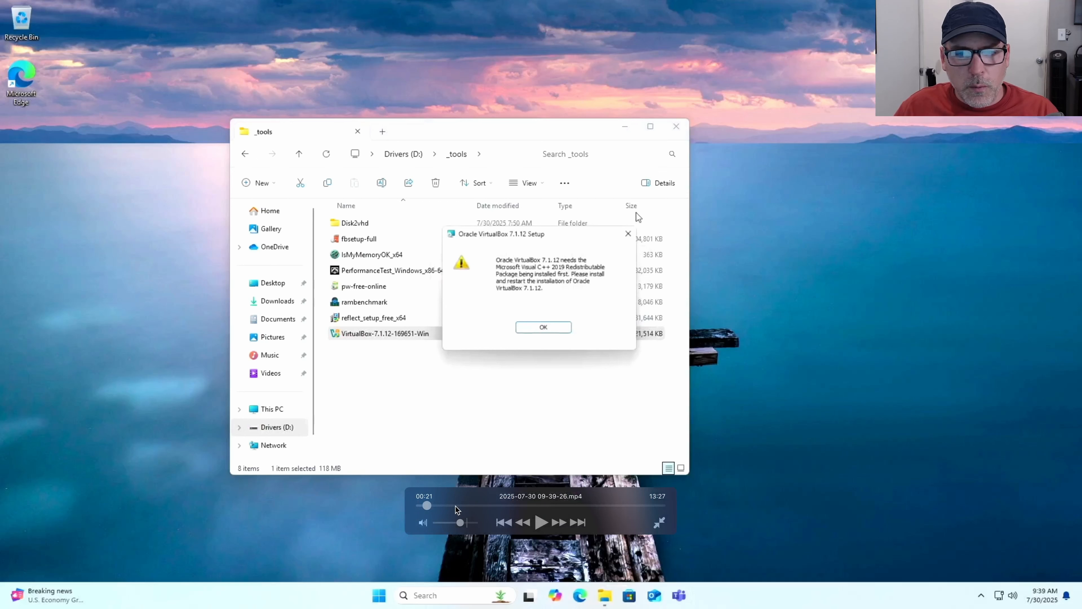
drag(429, 505, 494, 508)
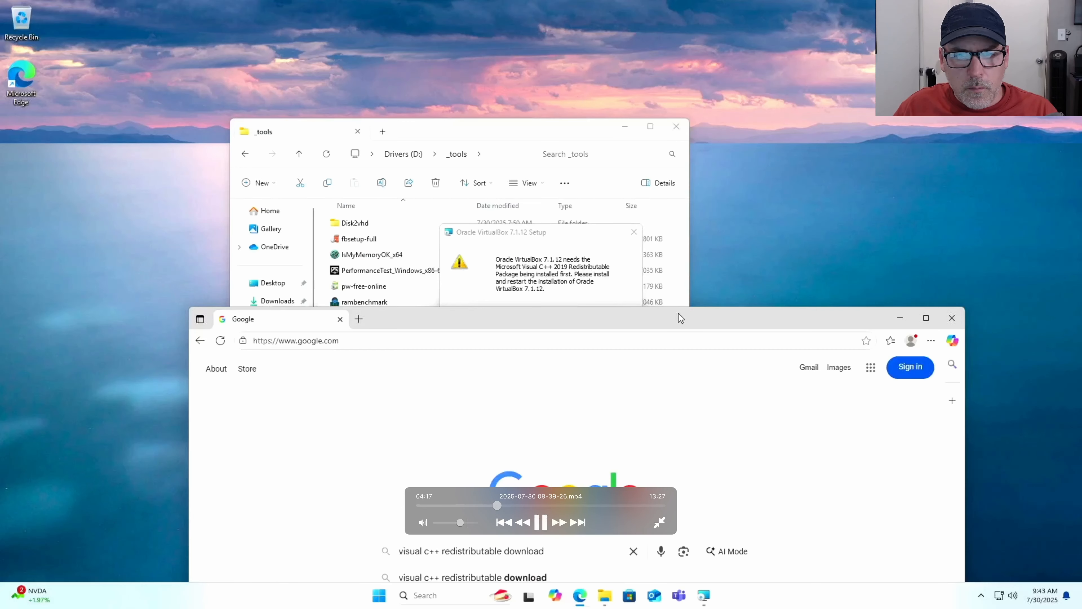
drag(498, 506, 532, 508)
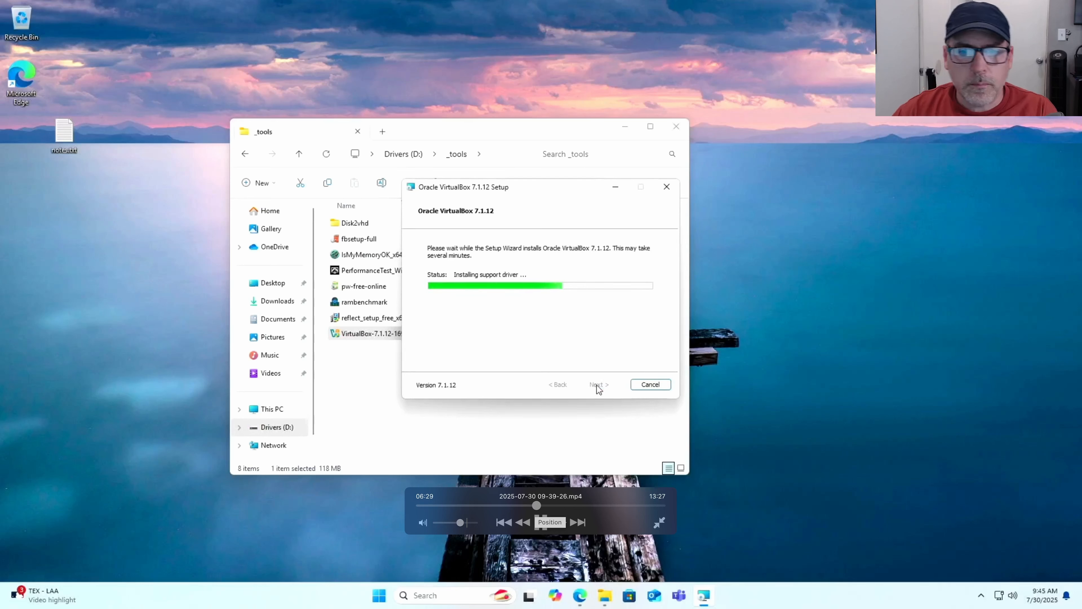
click(540, 507)
click(542, 505)
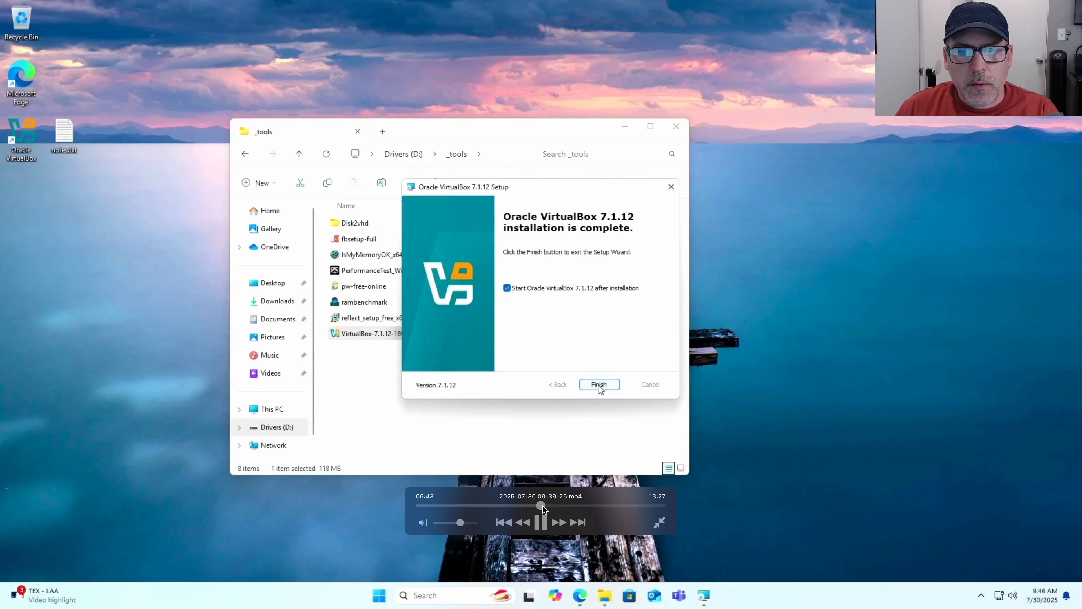
click(542, 516)
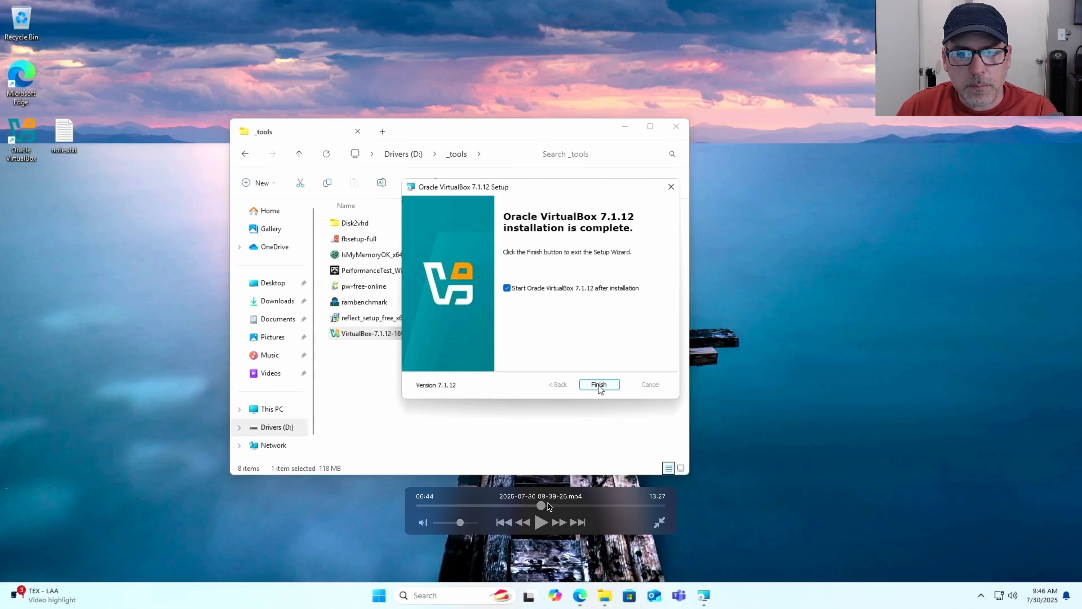
Continue the recording to the VirtualBox Manager welcome page, then skip past 07:20 to the virtual machine creation
click(542, 522)
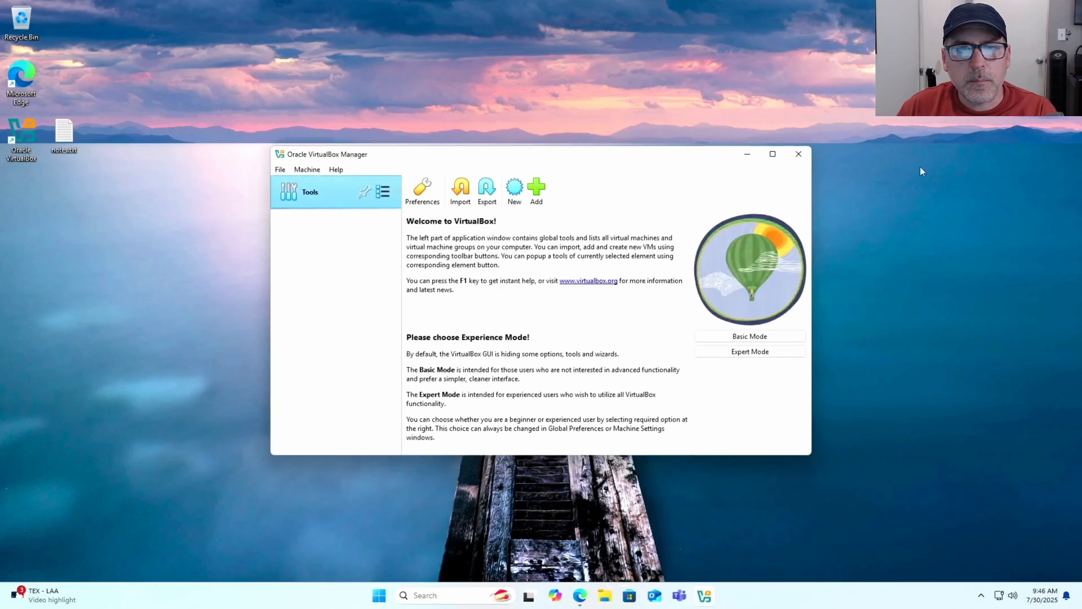
mouse_move(546, 482)
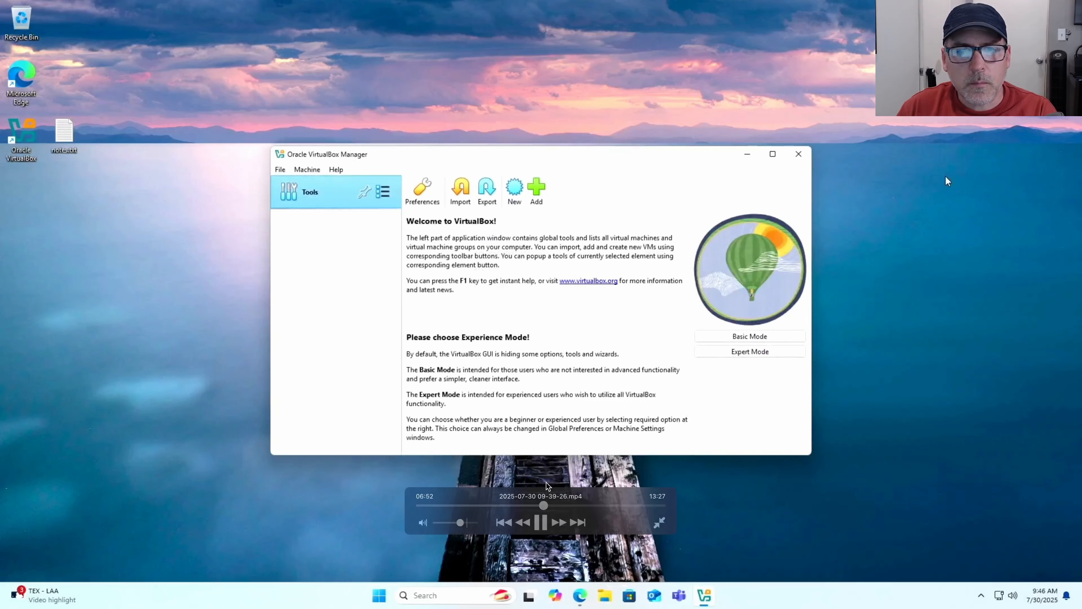
click(541, 523)
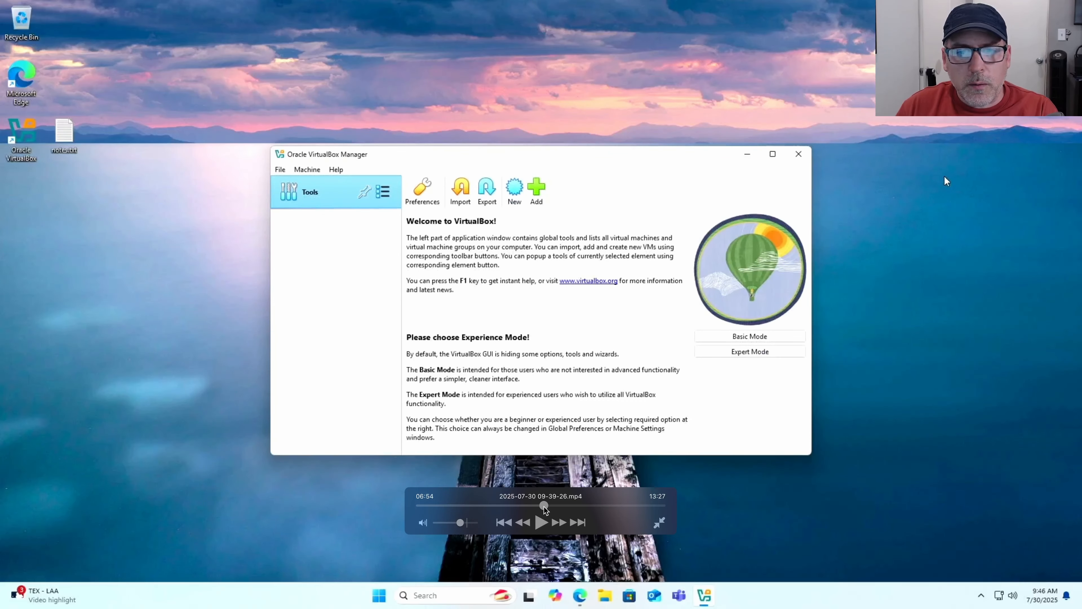
click(546, 506)
click(549, 505)
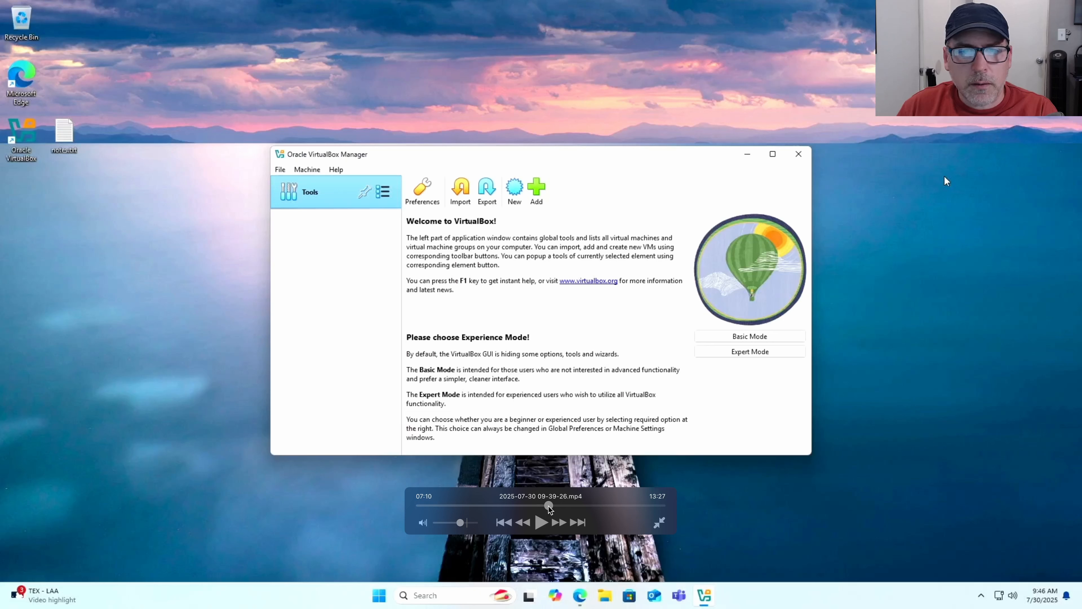
click(551, 506)
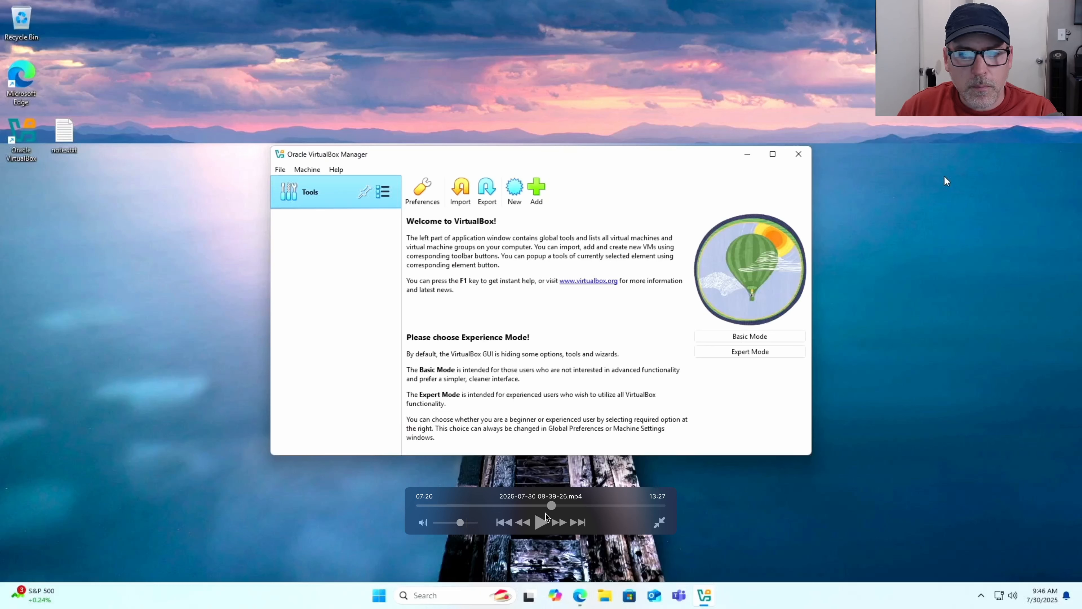
click(541, 521)
drag(551, 505, 565, 506)
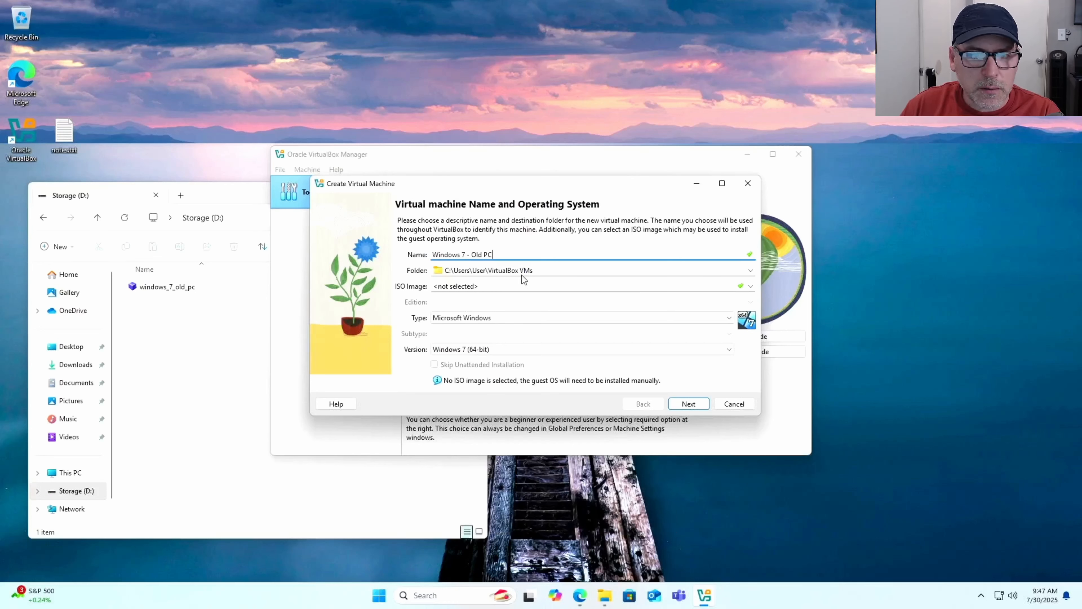
Pause at the virtual machine name and operating system page, and play on to the Virtual Hard disk page
key(space)
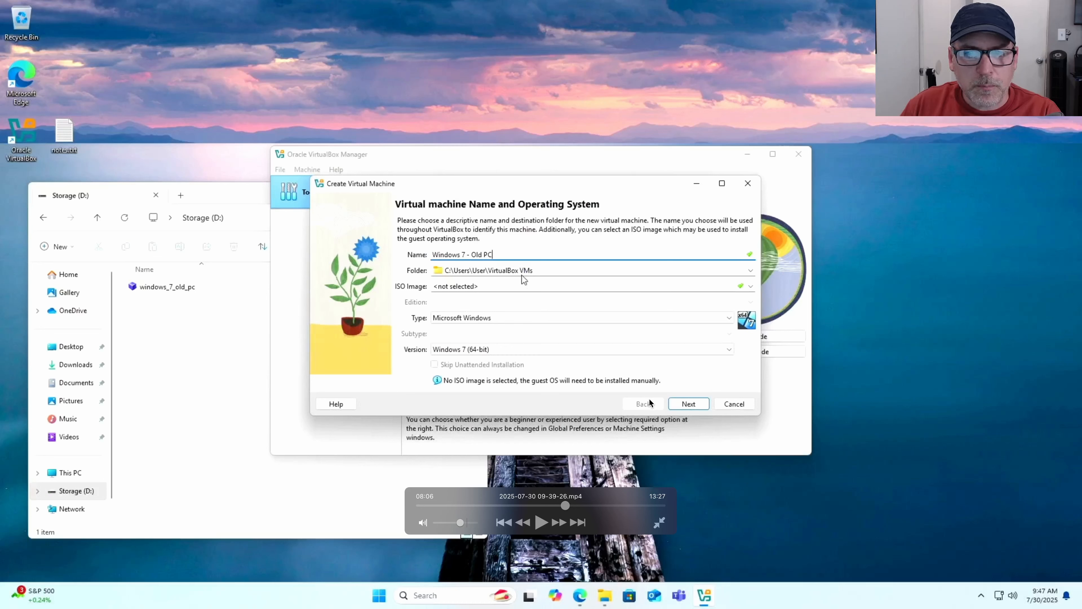
click(541, 520)
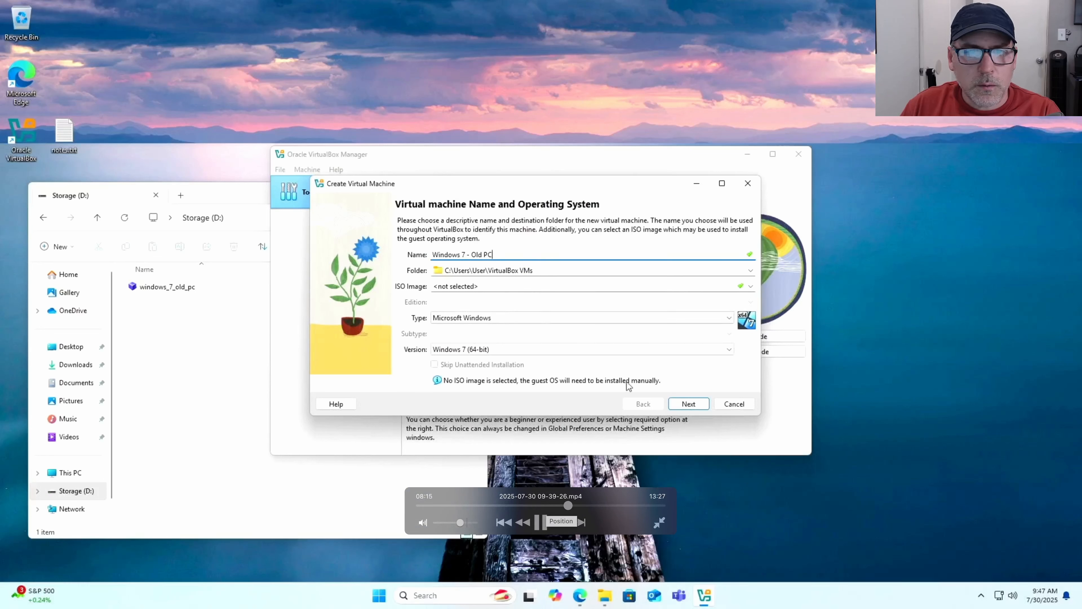
click(547, 525)
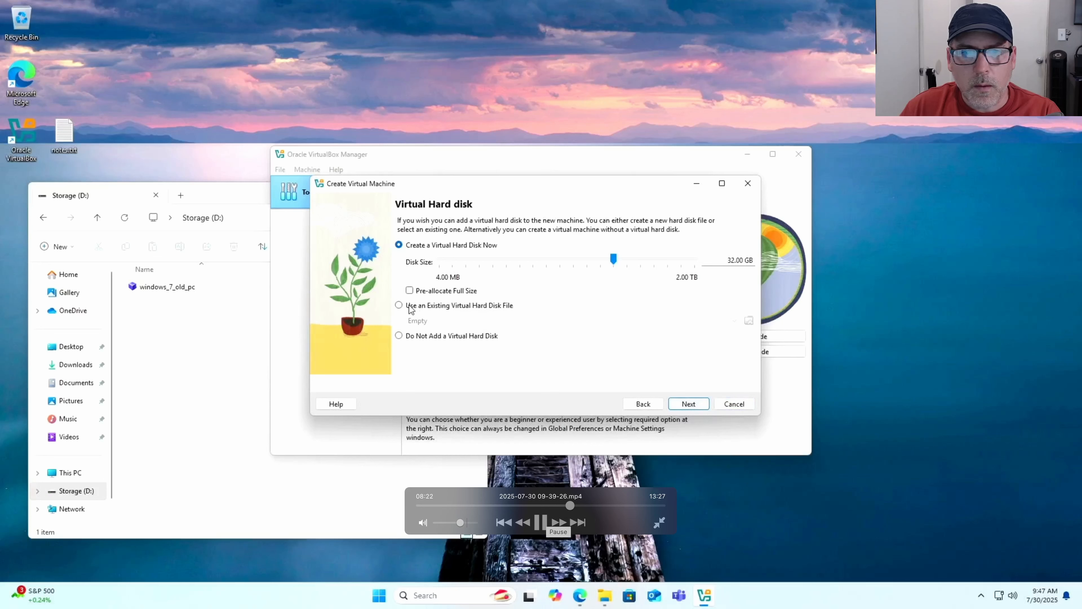
Use the existing windows_7_old_pc.VHD as the virtual hard disk and finish creating the Windows 7 - Old PC virtual machine
click(546, 519)
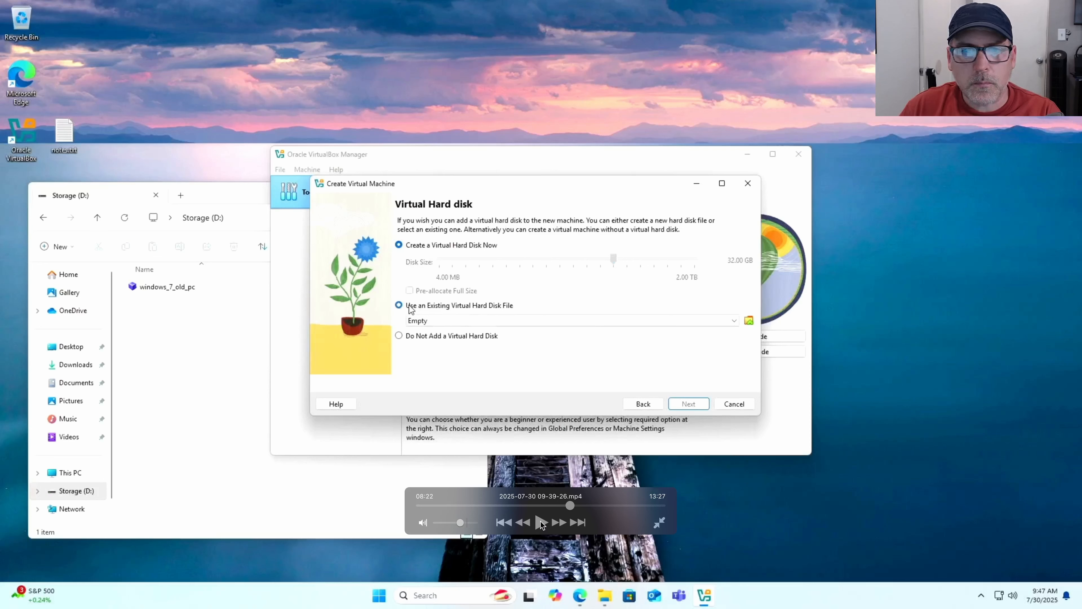
click(541, 524)
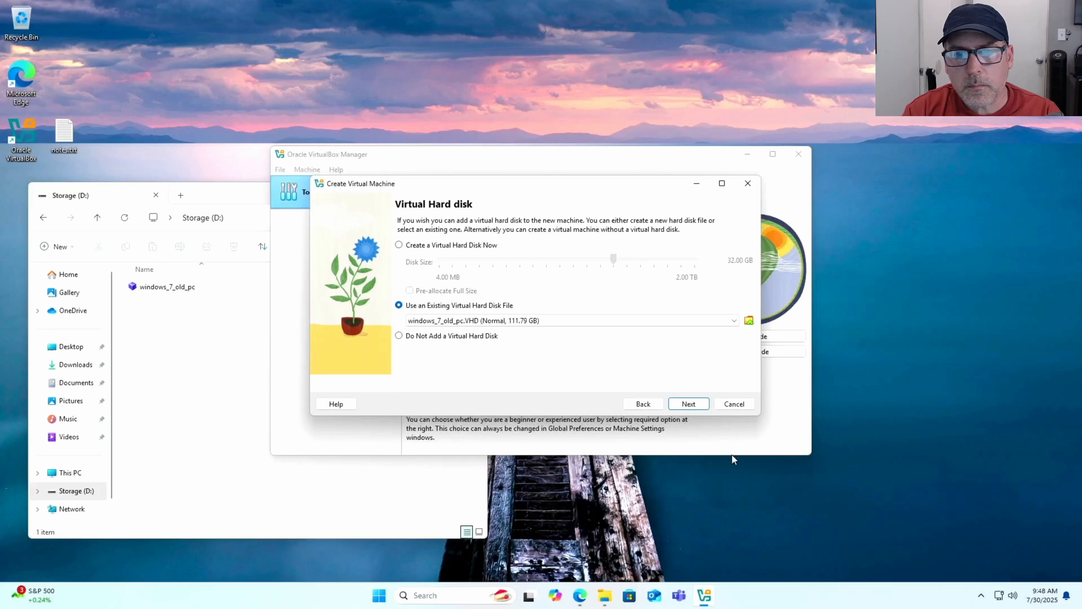
click(688, 403)
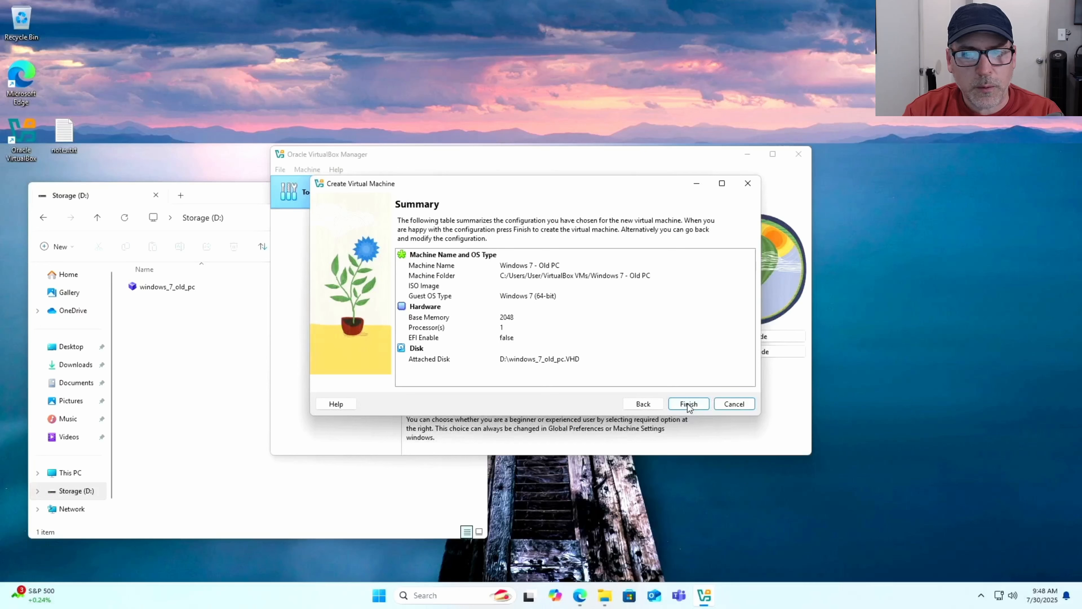
click(689, 404)
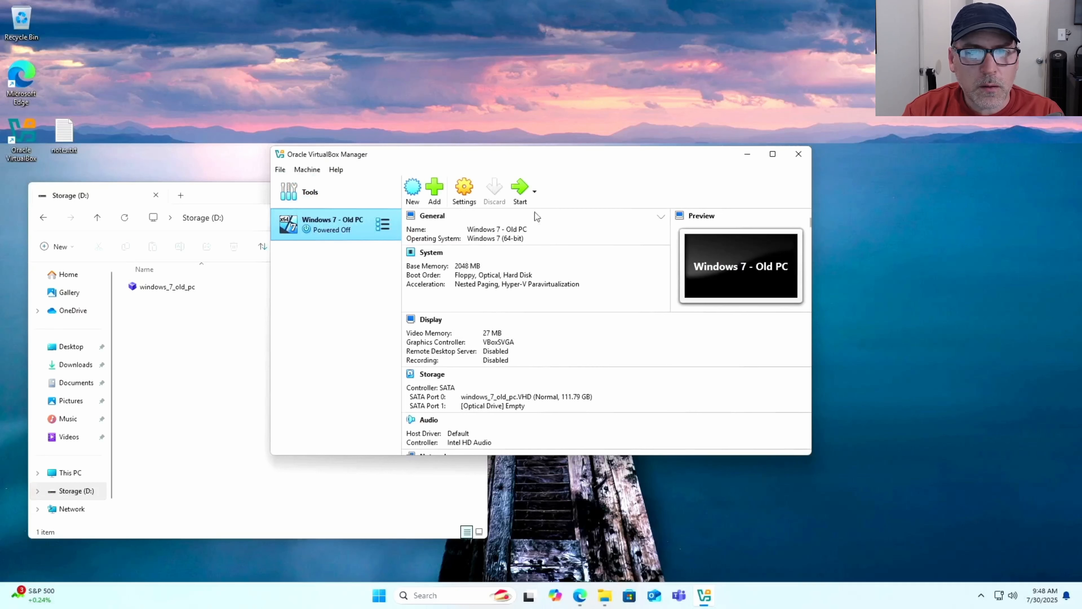
Start the Windows 7 - Old PC virtual machine, choose Start Windows Normally, and move its window fully into view
click(519, 192)
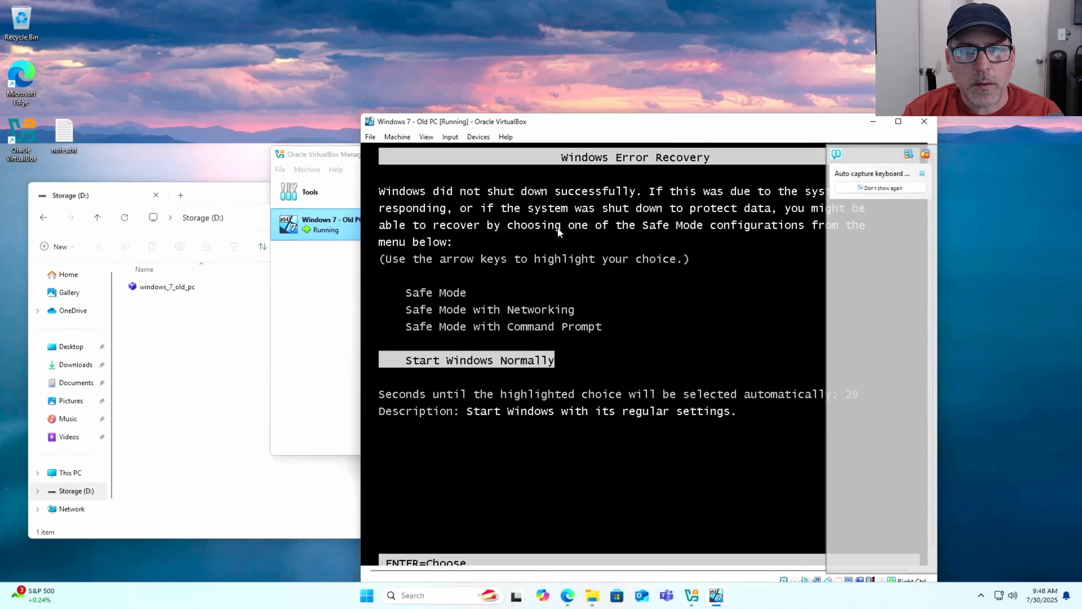
key(Return)
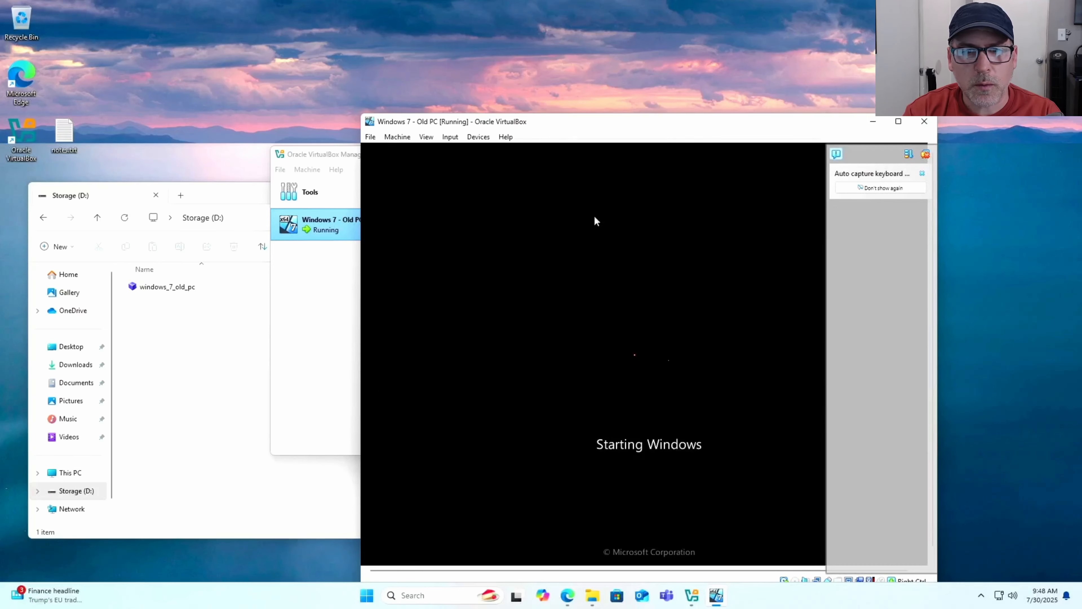
drag(622, 122, 492, 51)
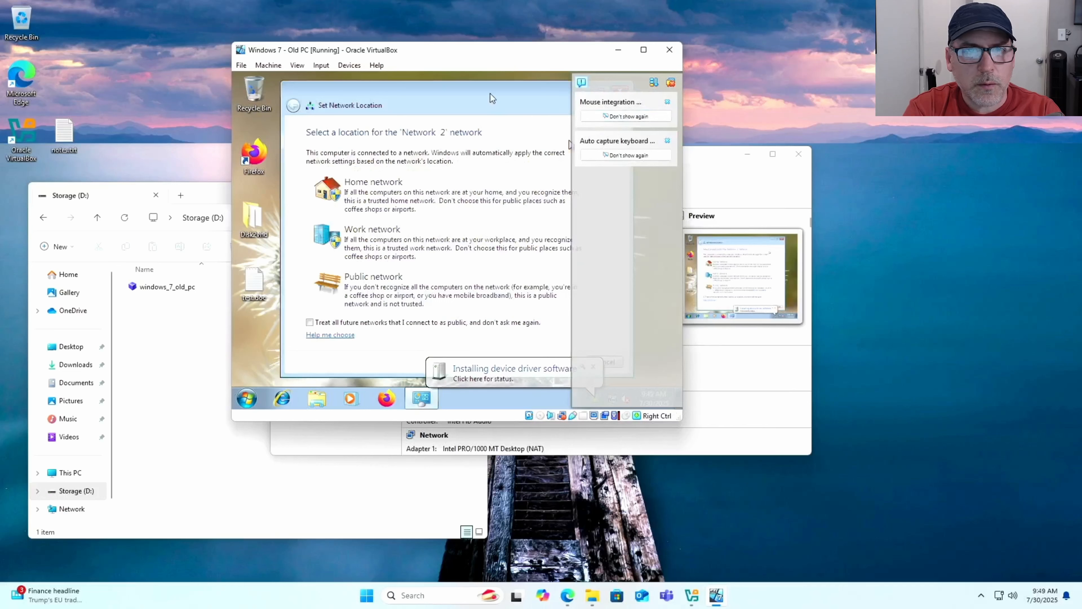
Allow mouse capture in the virtual machine, set the network location to Home network, and dismiss the notifications and network dialog
click(490, 91)
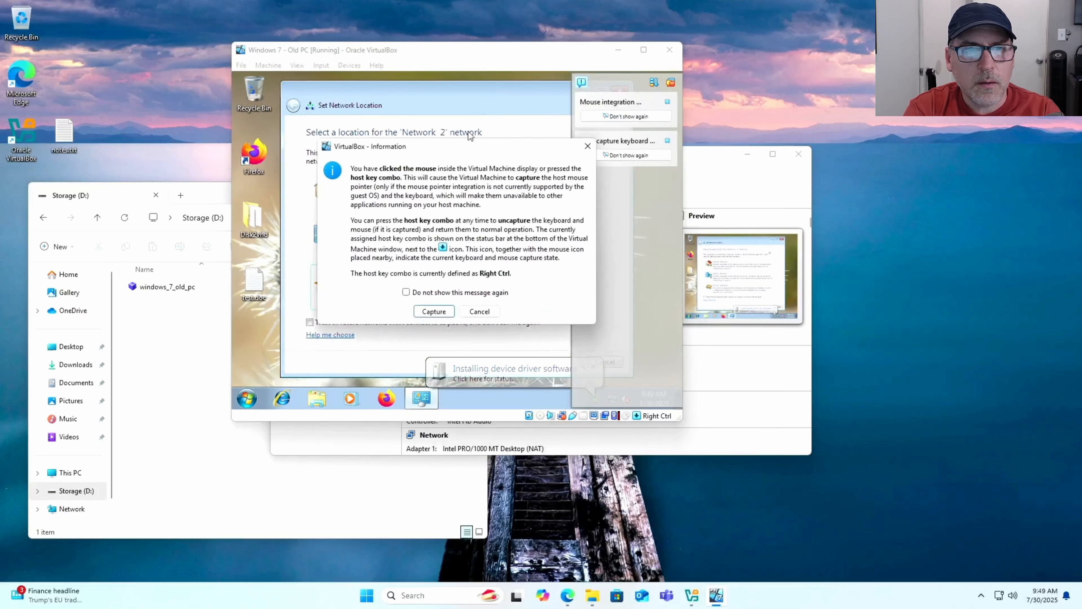
click(448, 312)
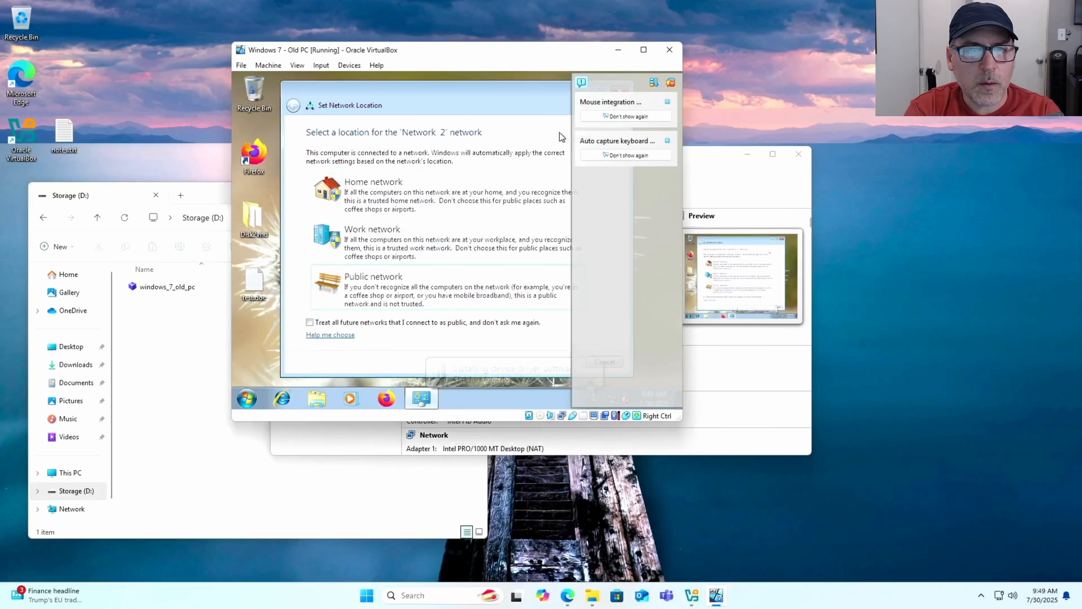
click(362, 207)
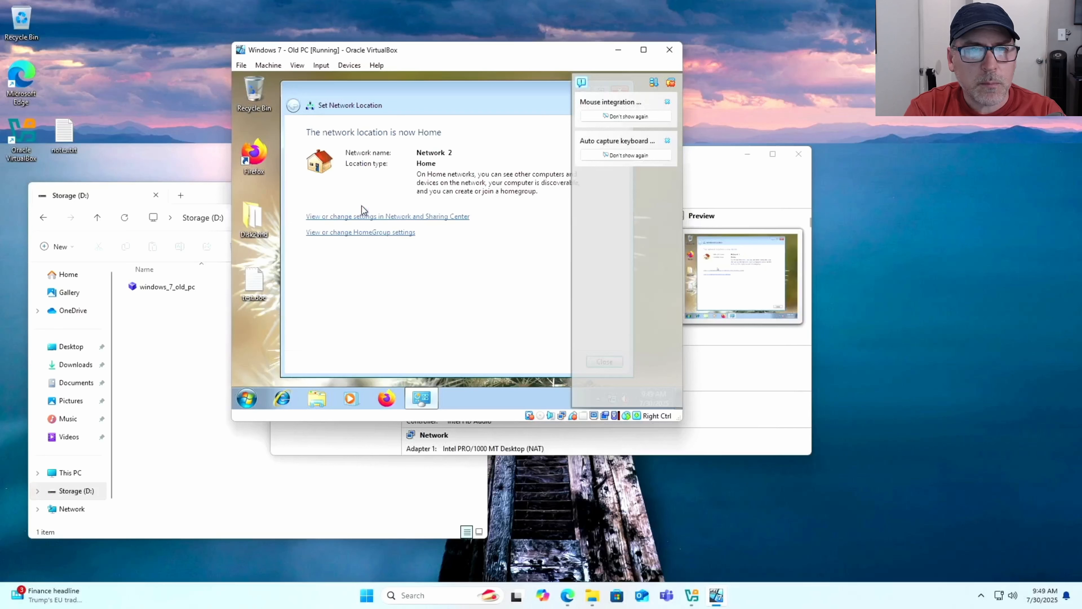
click(670, 82)
click(619, 91)
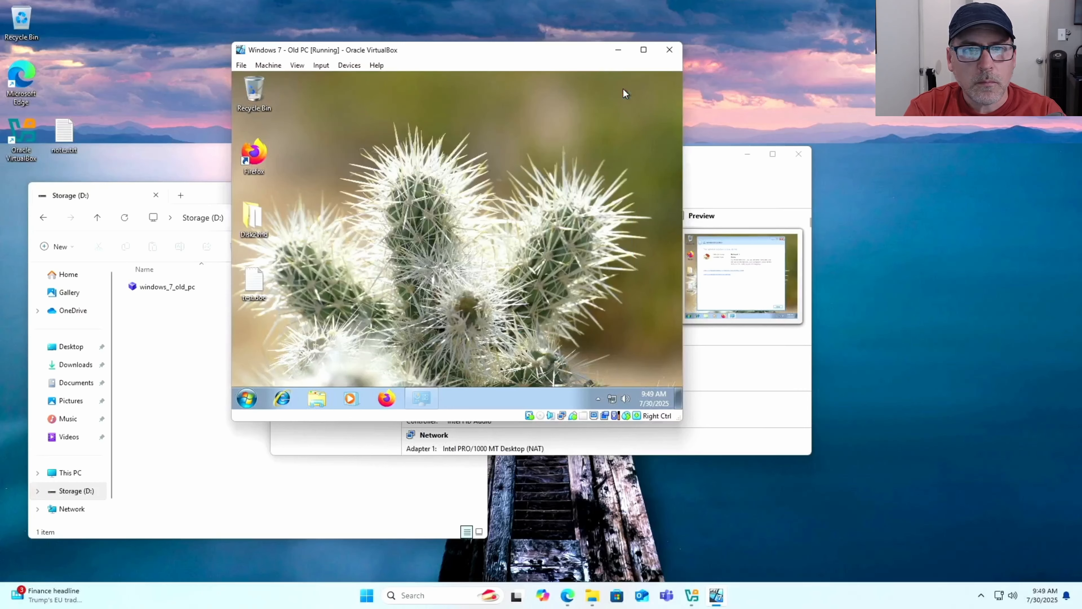
Switch the virtual machine display to Scaled Mode, enlarge its window, and postpone the guest's restart
drag(680, 420, 923, 567)
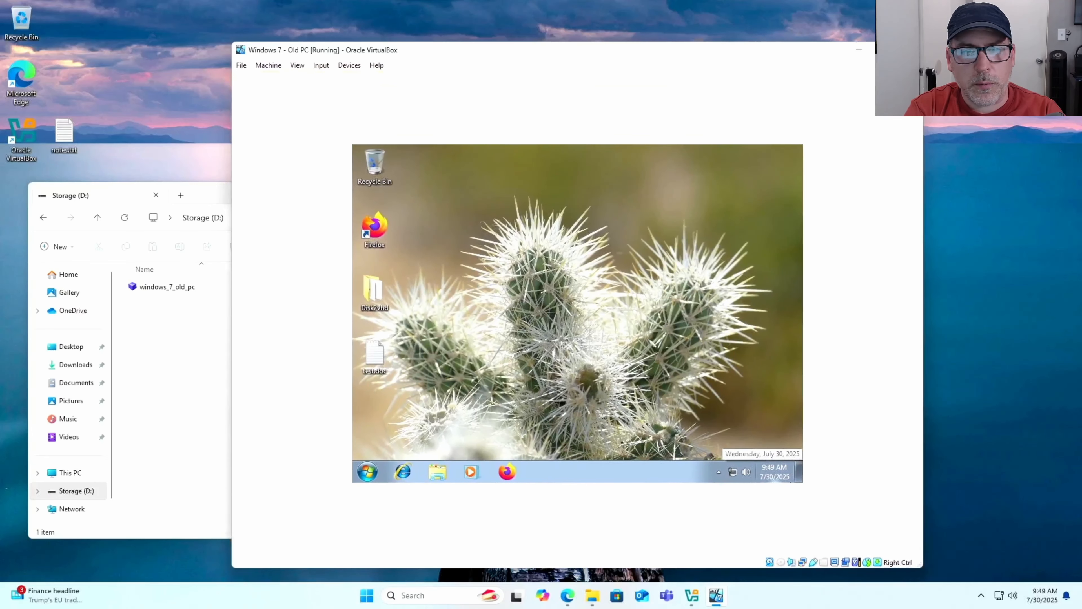
click(297, 66)
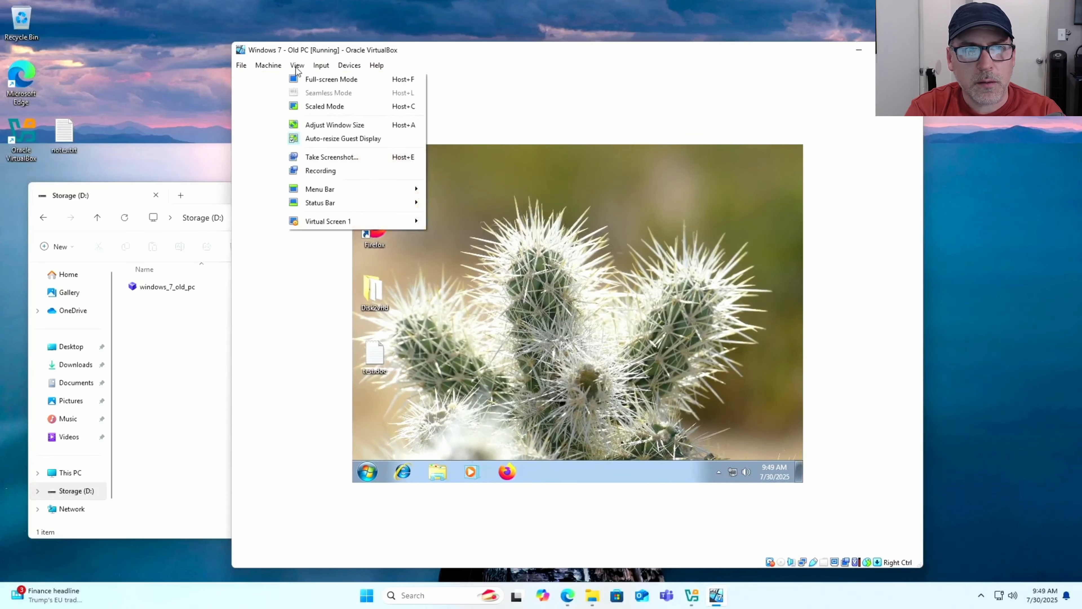
click(318, 108)
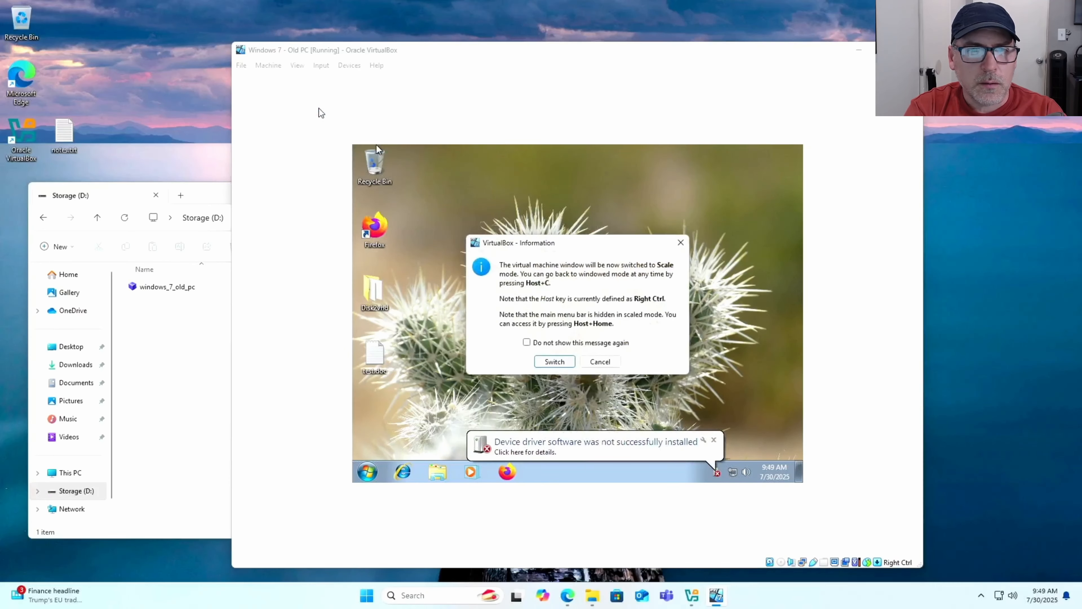
click(554, 362)
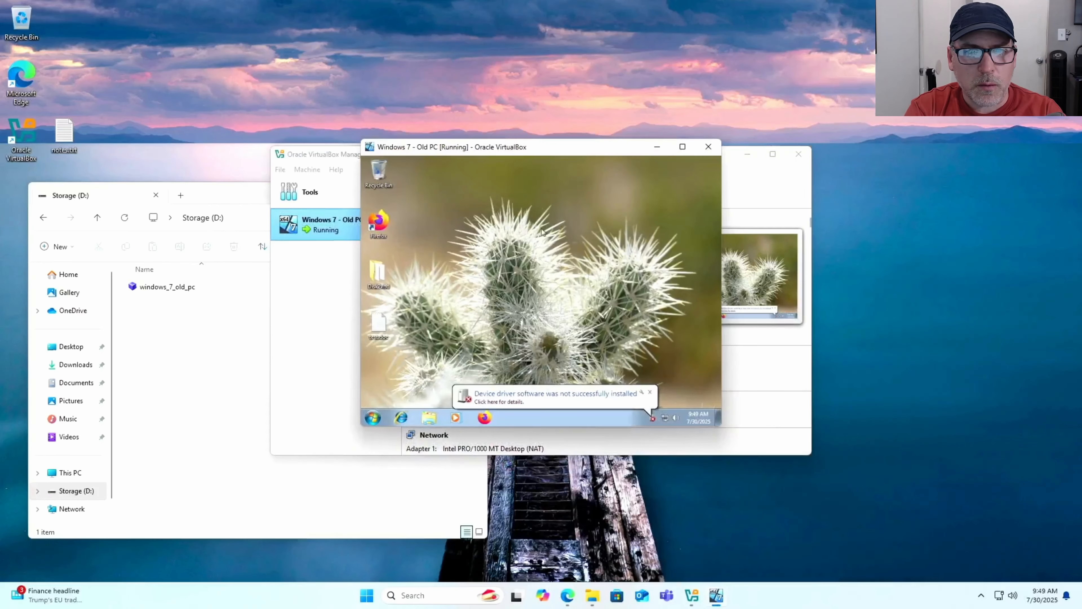
drag(527, 140, 309, 21)
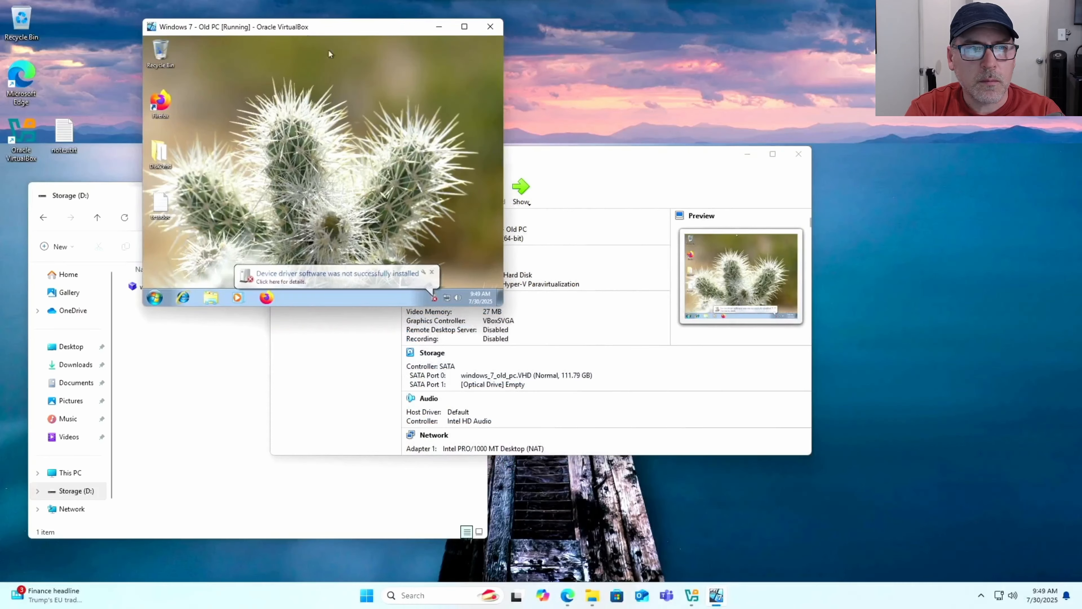
drag(503, 305, 818, 512)
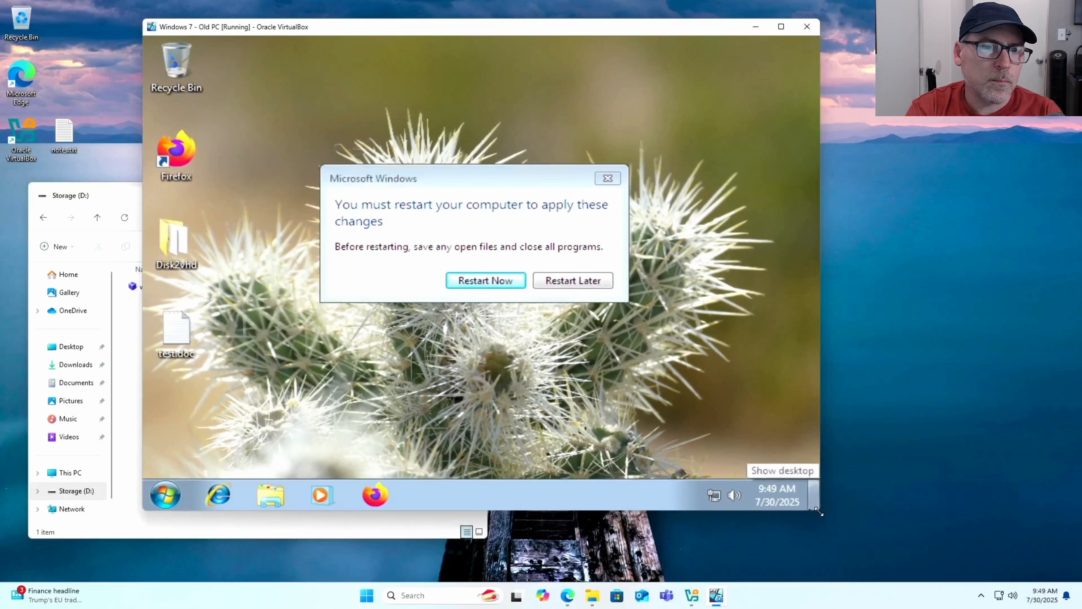
click(554, 281)
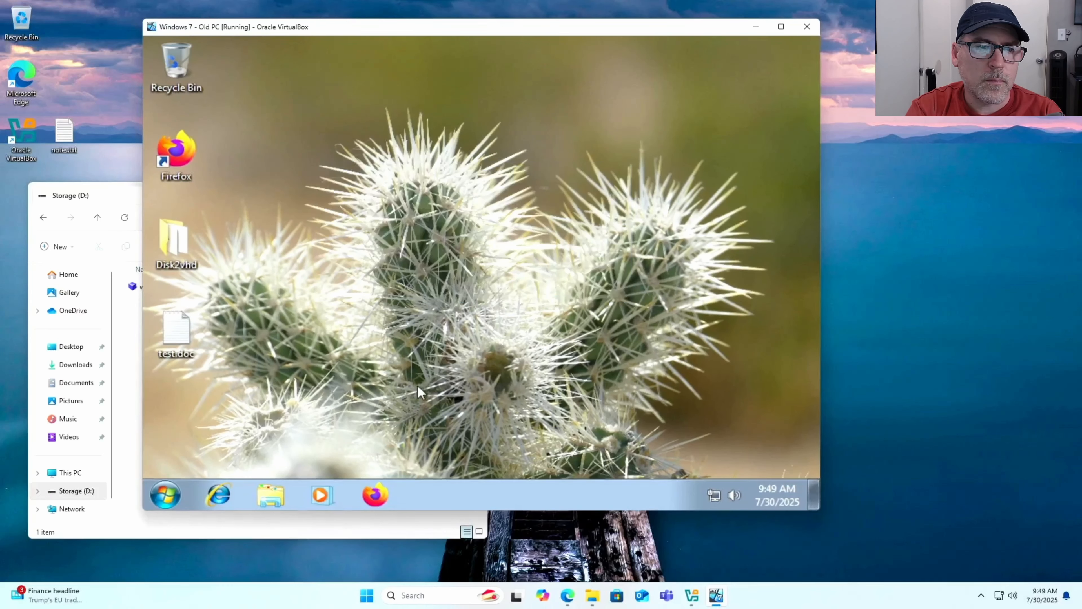
Set the Windows 7 guest's screen resolution to 1600 × 1200, keep the changes, and enlarge the virtual machine window further
right_click(372, 392)
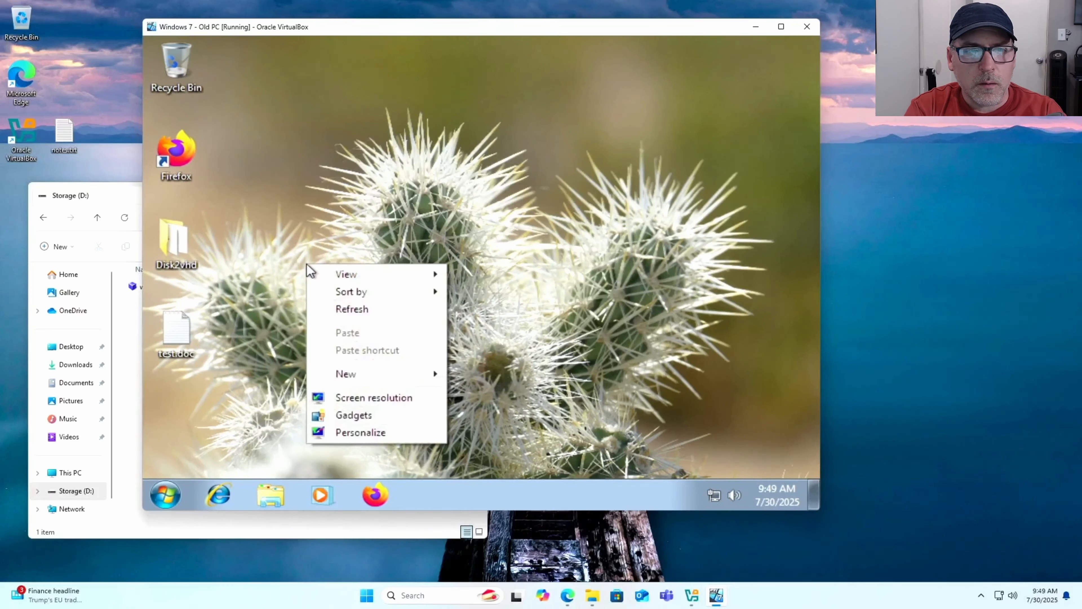
click(363, 397)
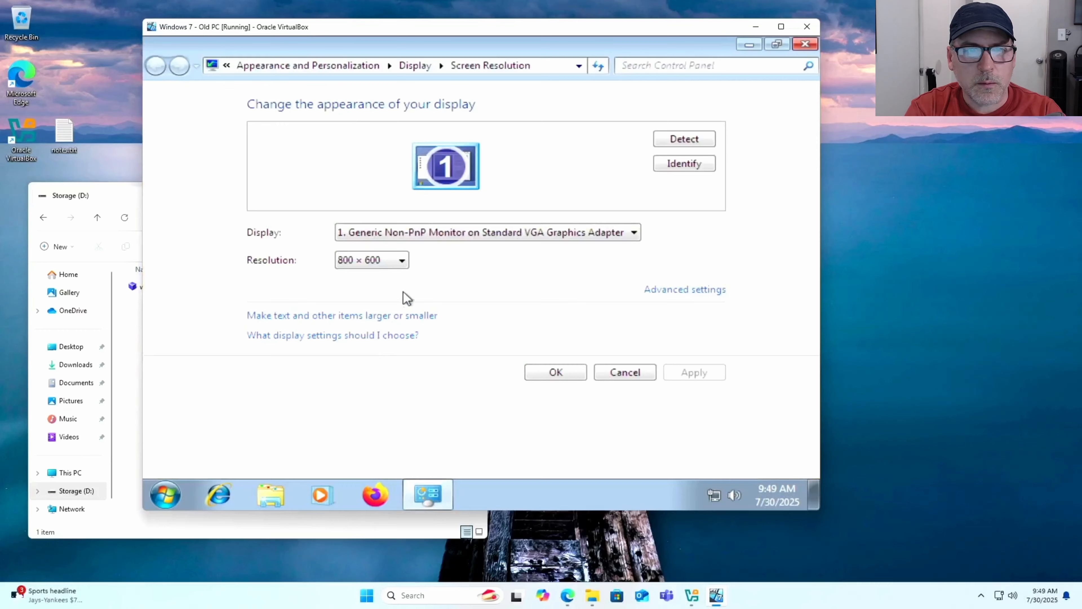
click(401, 260)
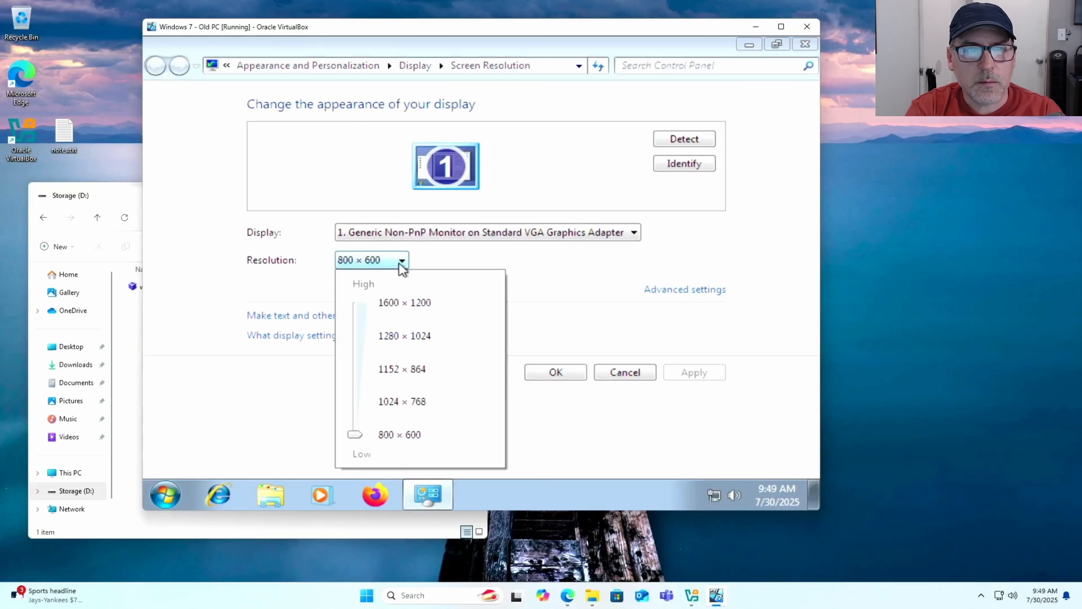
click(404, 335)
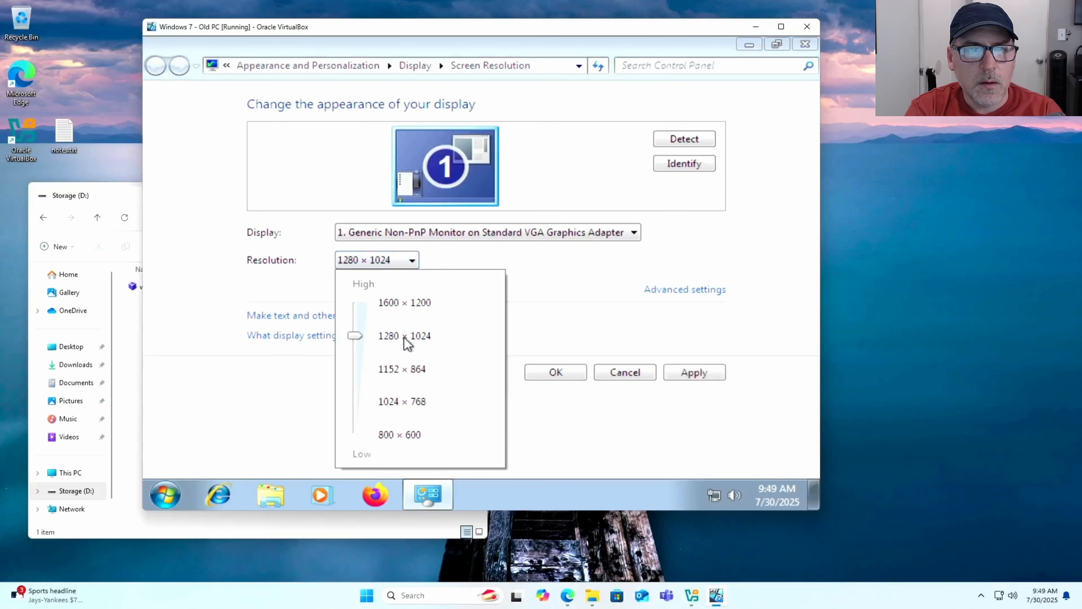
click(420, 305)
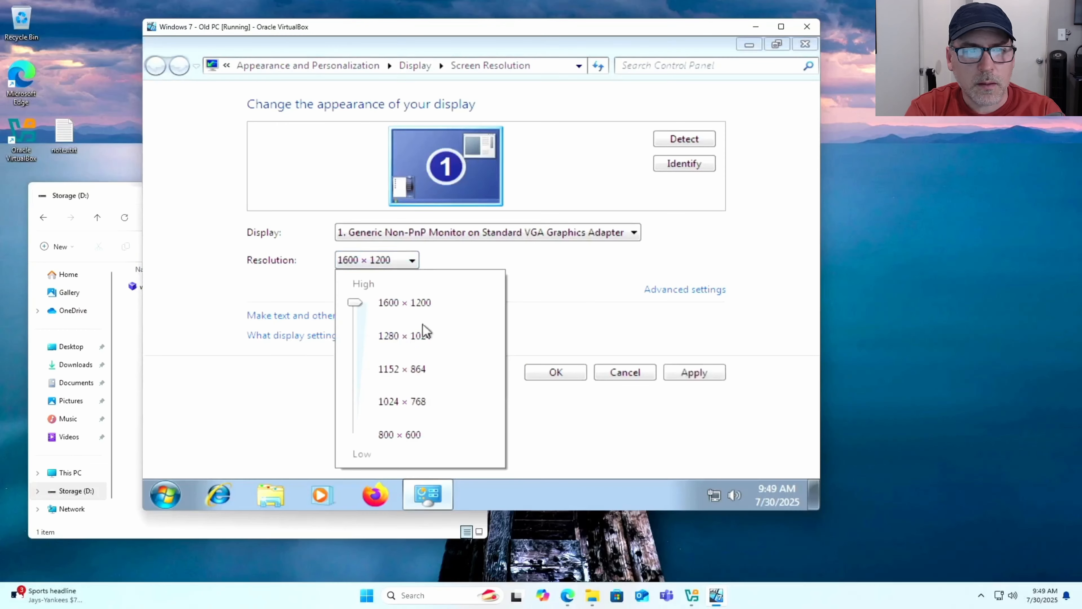
click(534, 315)
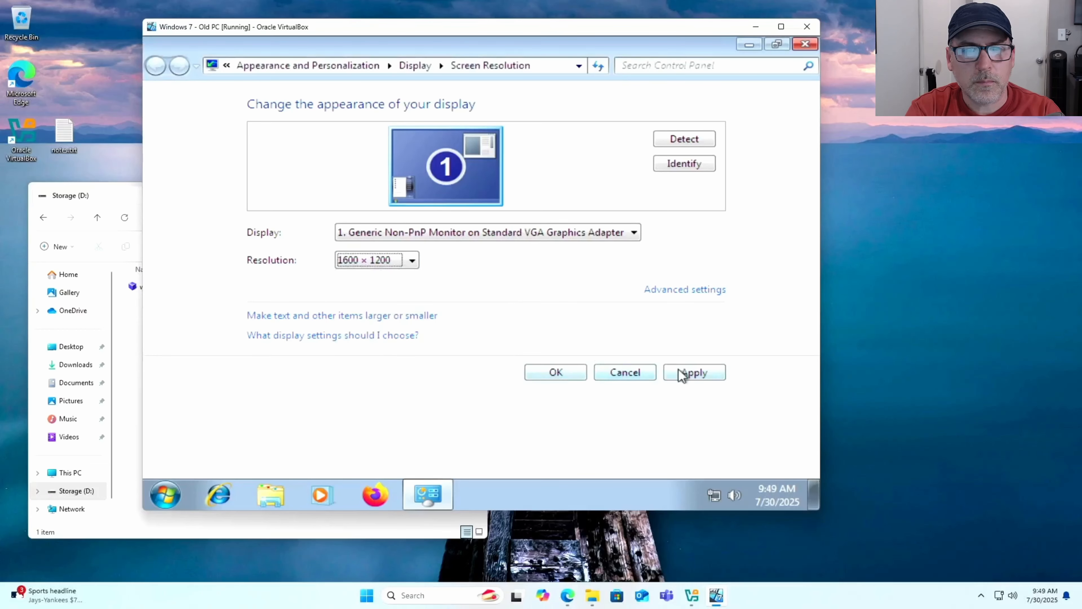
click(691, 372)
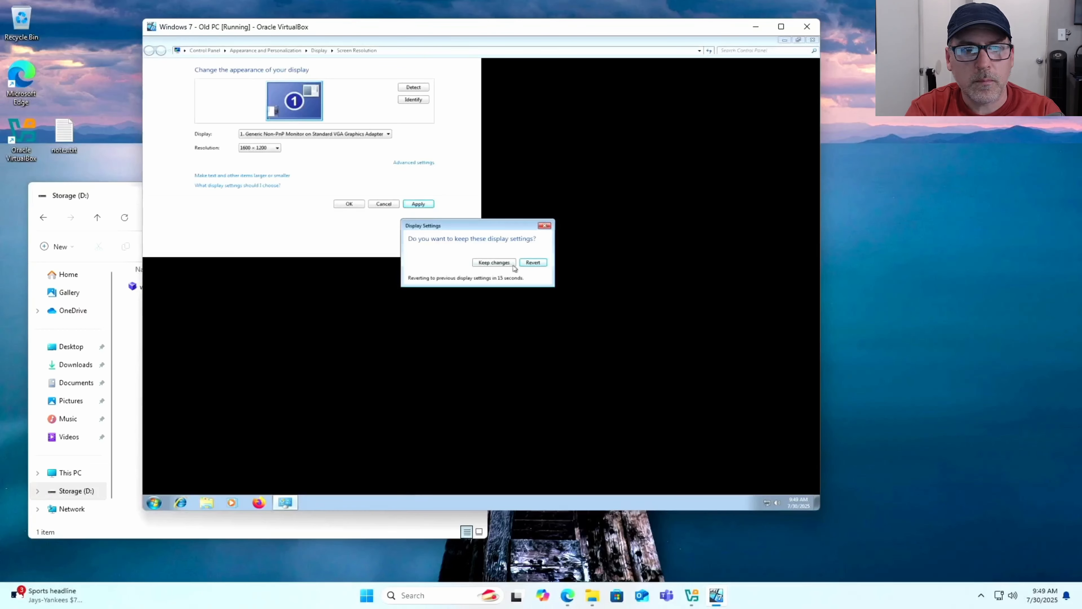
click(495, 262)
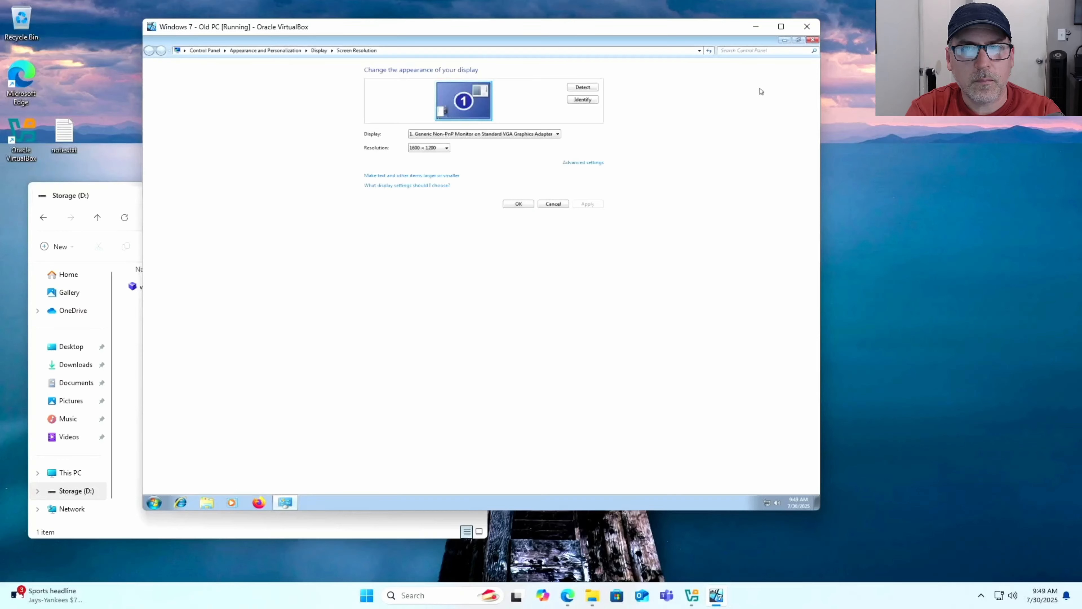
click(812, 40)
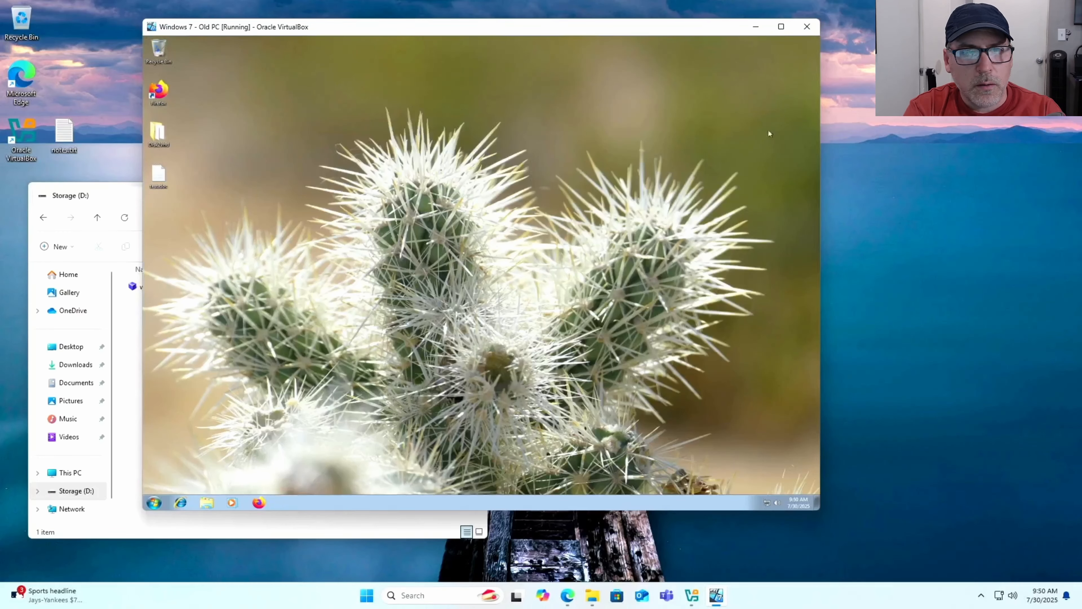
drag(818, 509, 881, 548)
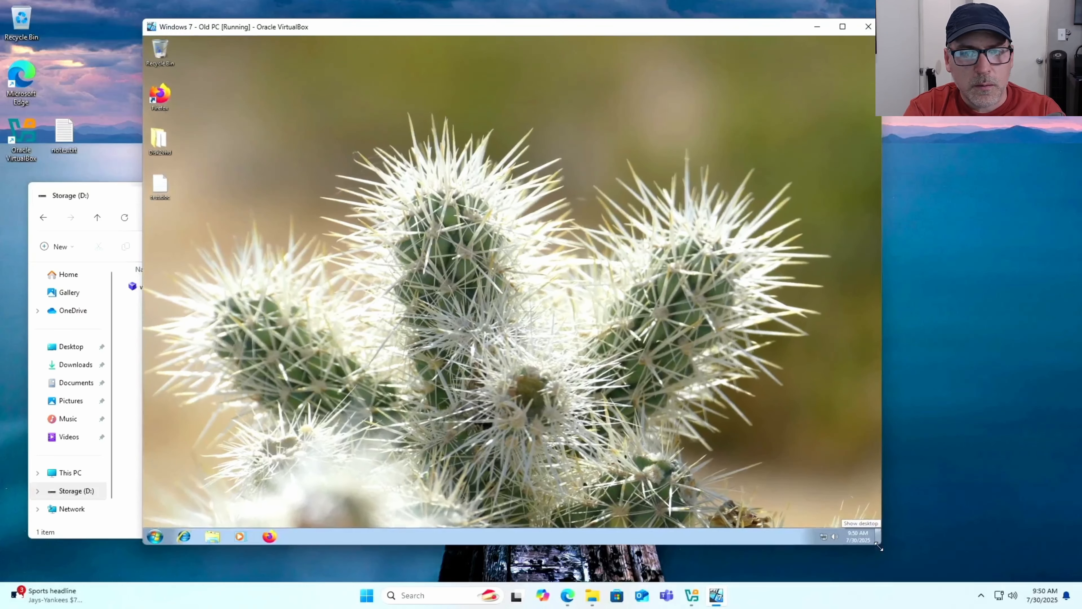
Open test.doc from the Windows 7 desktop to check its contents, and close it
click(156, 538)
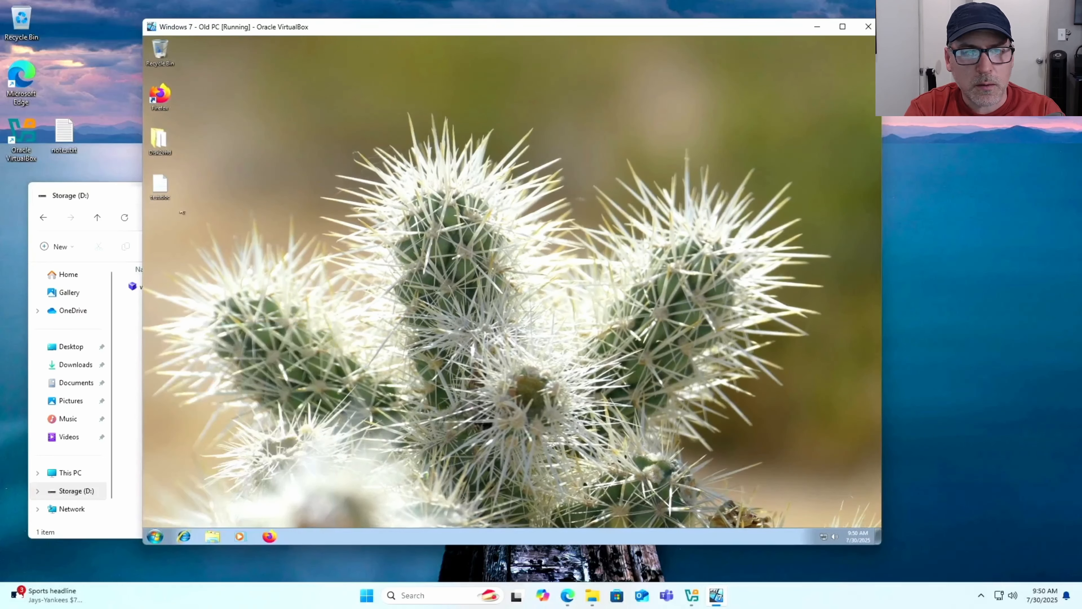
click(161, 185)
double_click(161, 185)
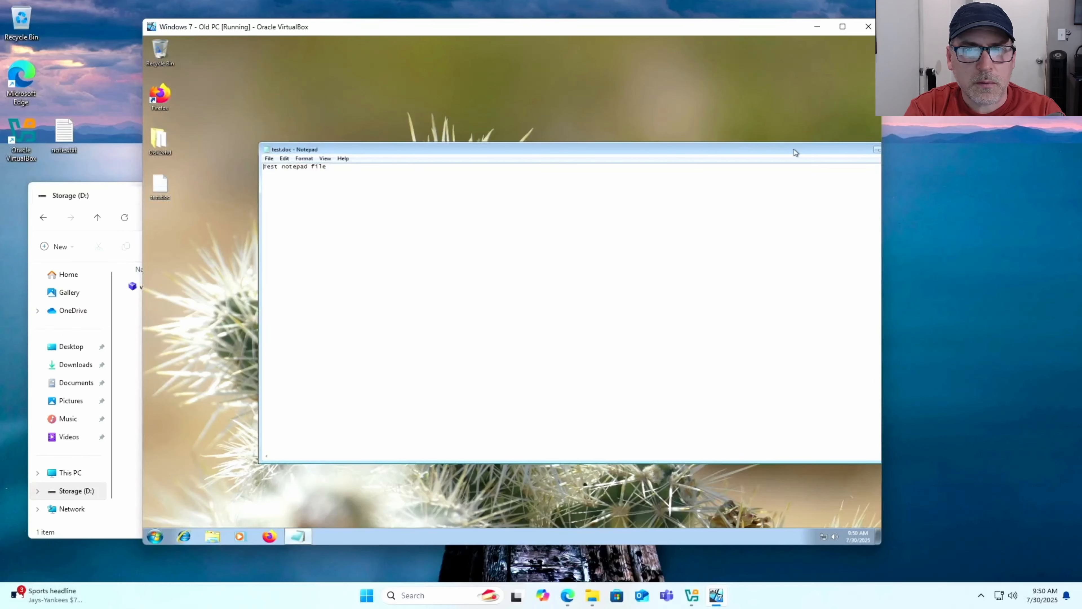
drag(795, 149, 713, 145)
click(827, 145)
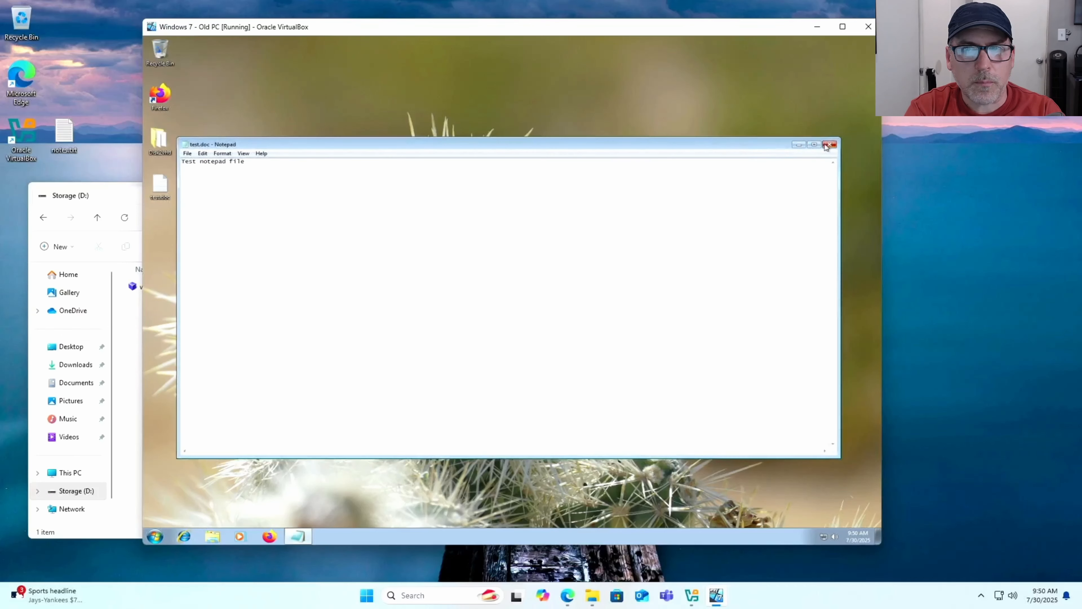
Open Firefox in the Windows 7 guest and go to abcnews.com to test the internet connection
double_click(166, 95)
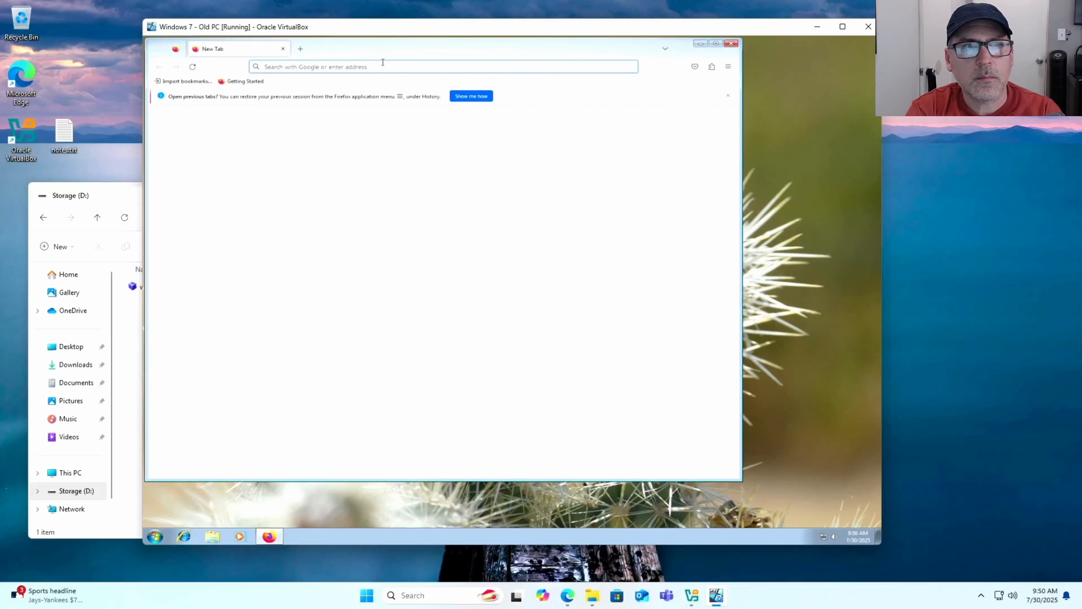
text(ab)
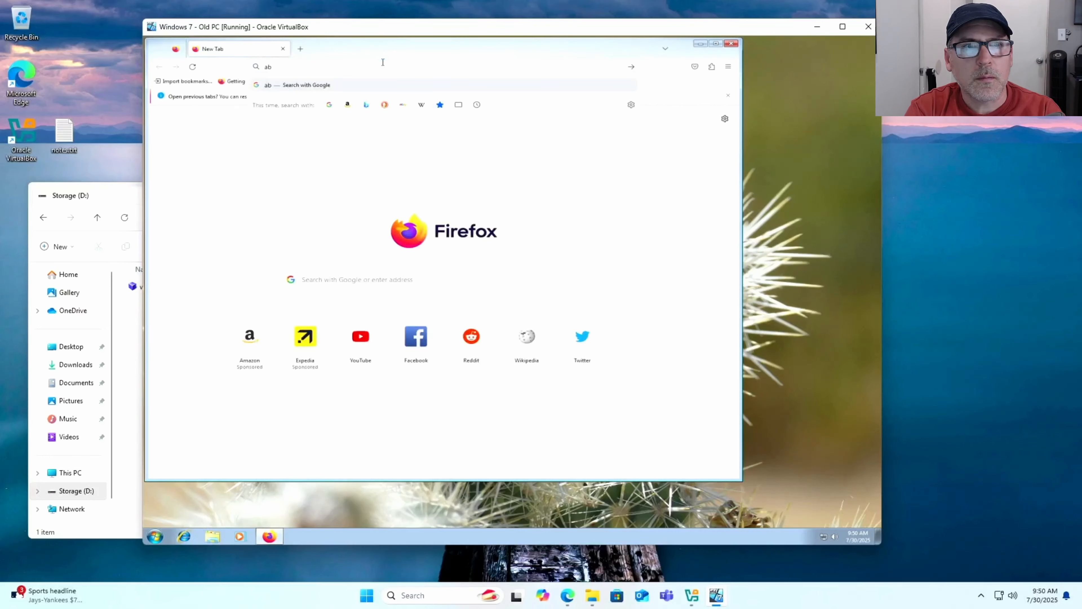
text(cnews.com)
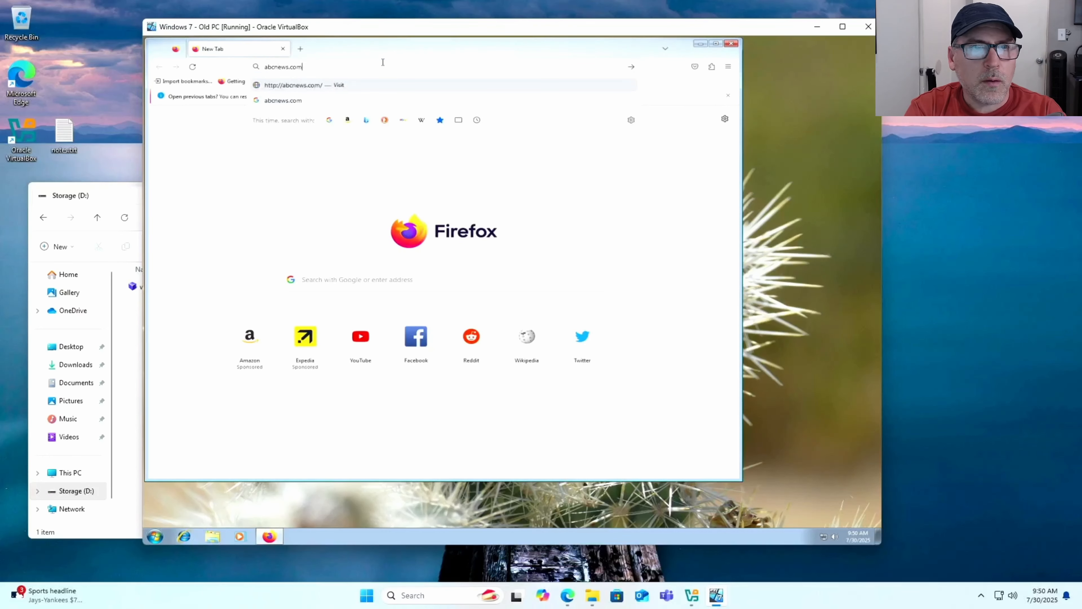
key(Return)
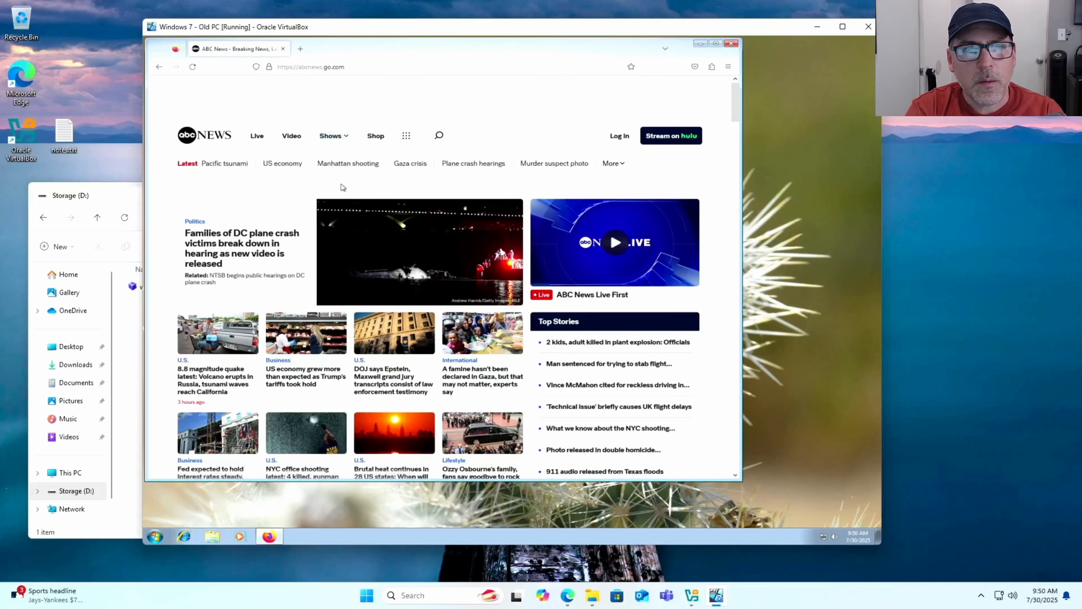
Look through the ABC News home page in the guest's Firefox, and close the browser
scroll(341, 185, down, 3)
scroll(340, 187, down, 5)
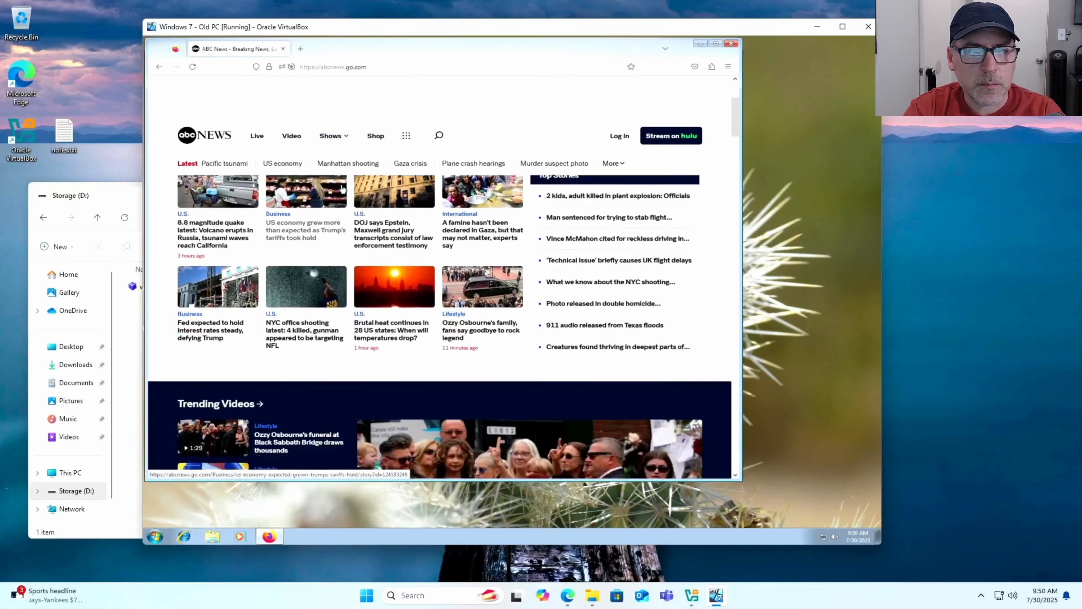
scroll(342, 188, down, 5)
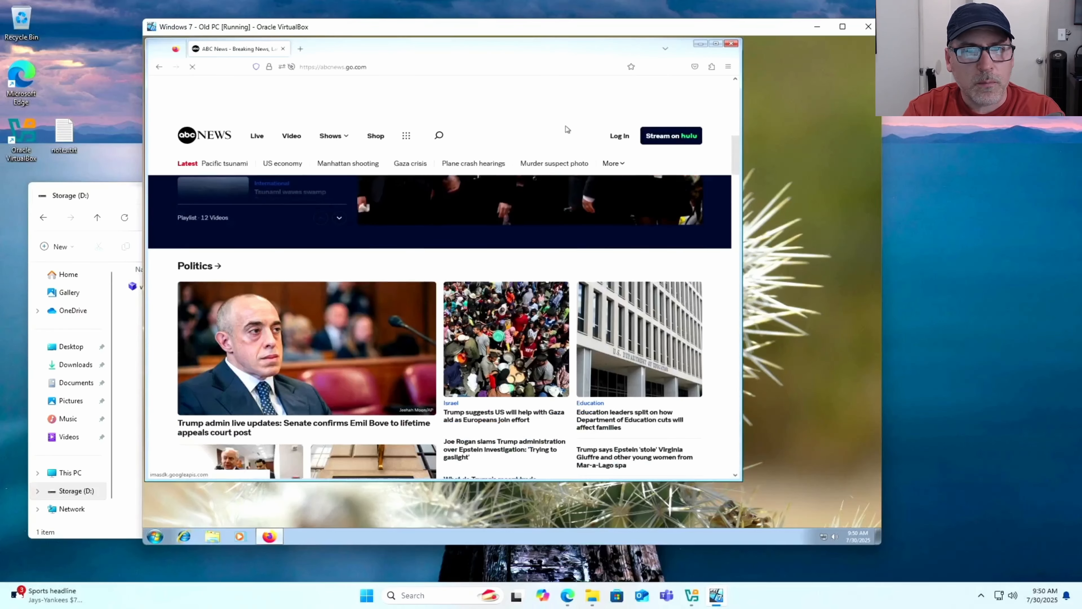
scroll(530, 190, down, 4)
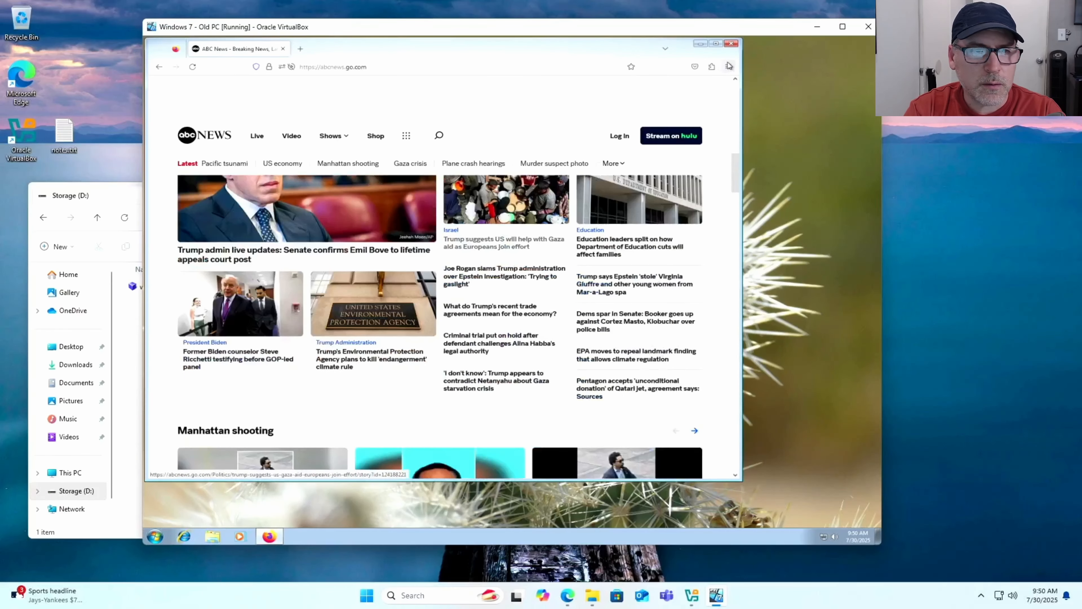
click(731, 43)
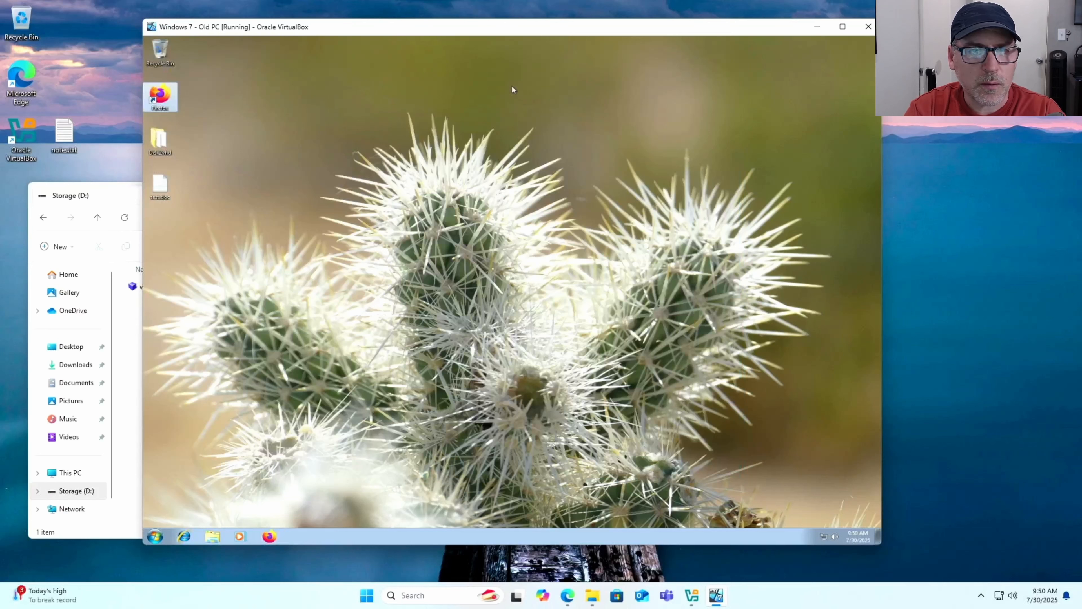
Close the Windows 7 virtual machine with the option to power off the machine
click(859, 27)
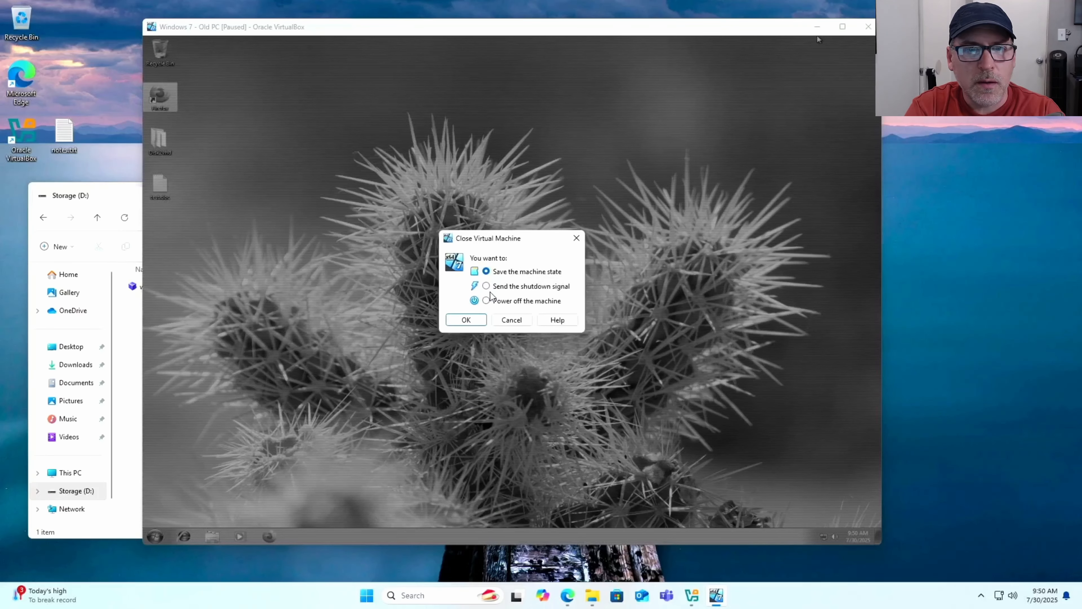
click(493, 301)
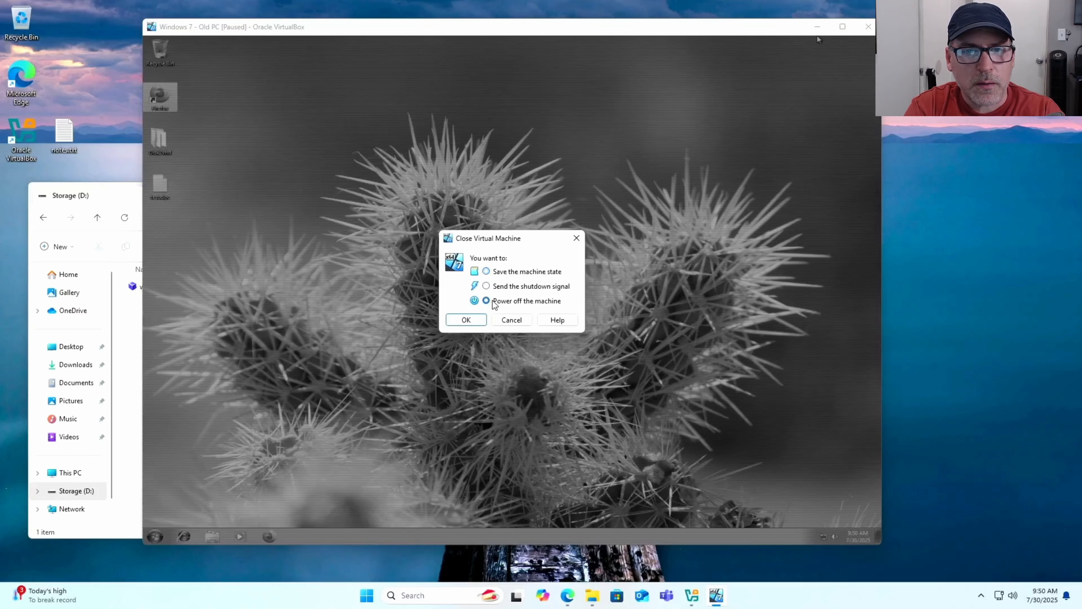
click(472, 321)
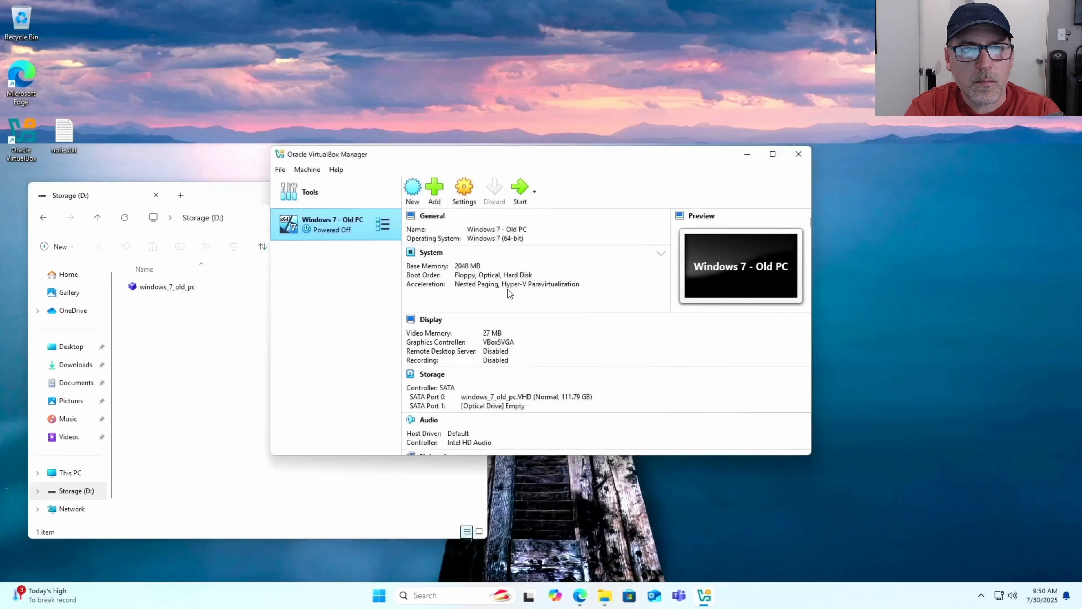
Disable network Adapter 1 in the settings of the Windows 7 - Old PC virtual machine and save them
click(468, 195)
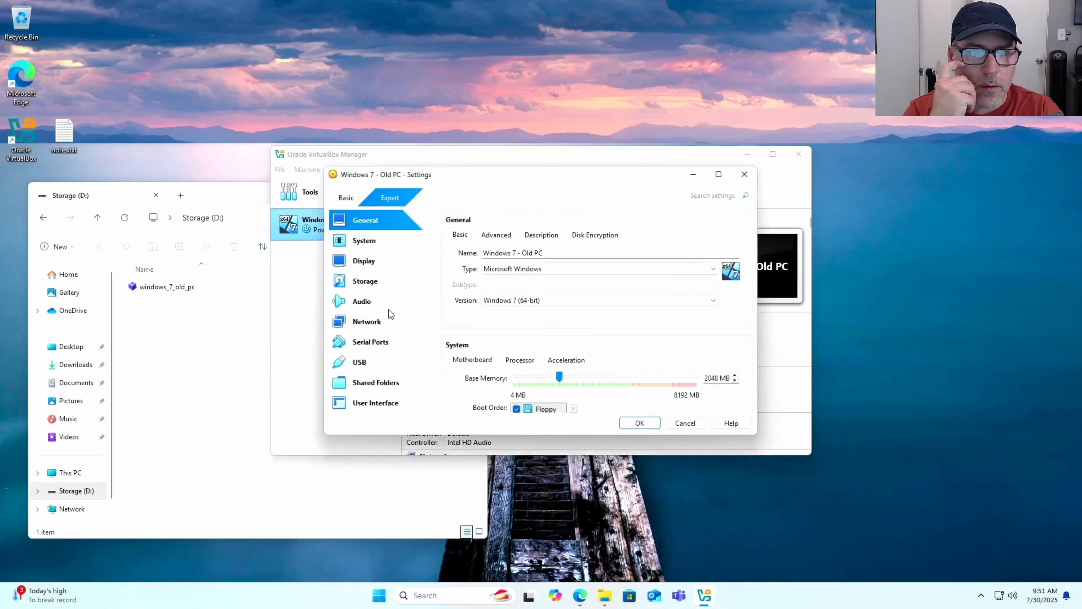
click(380, 320)
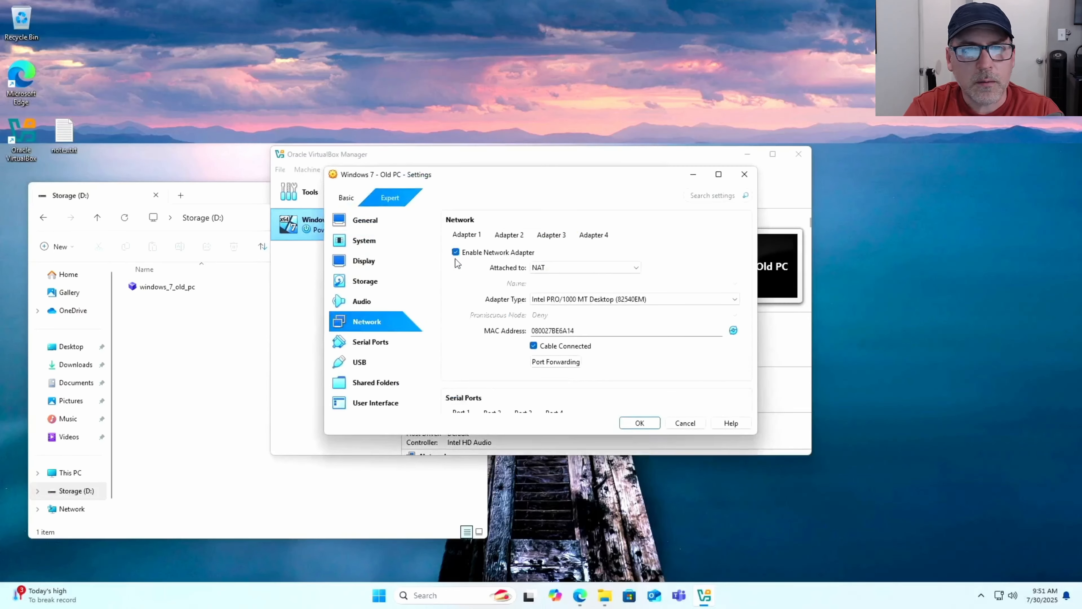
click(455, 253)
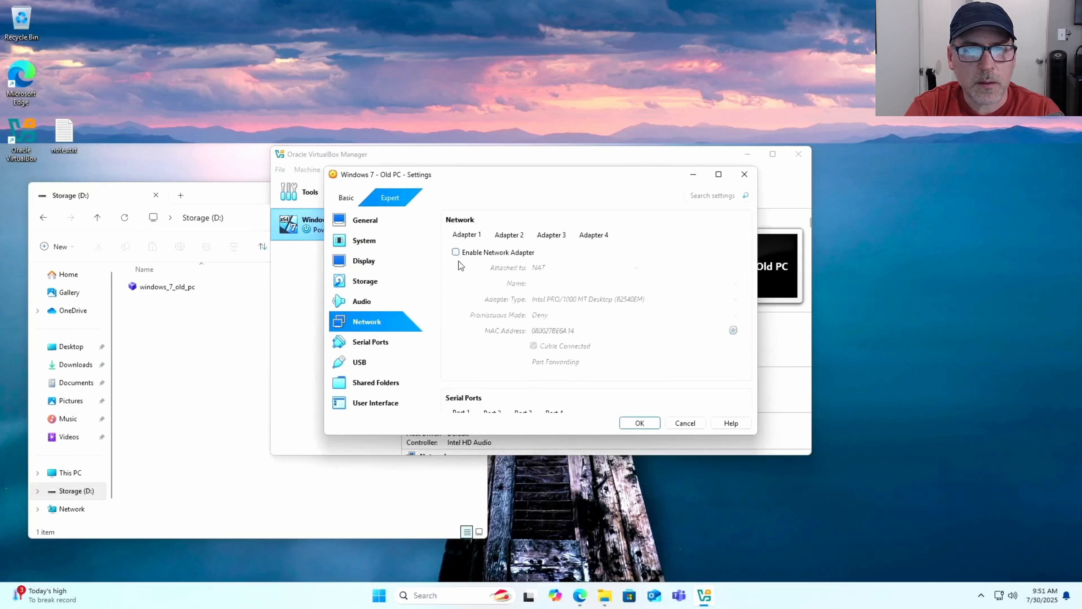
click(636, 422)
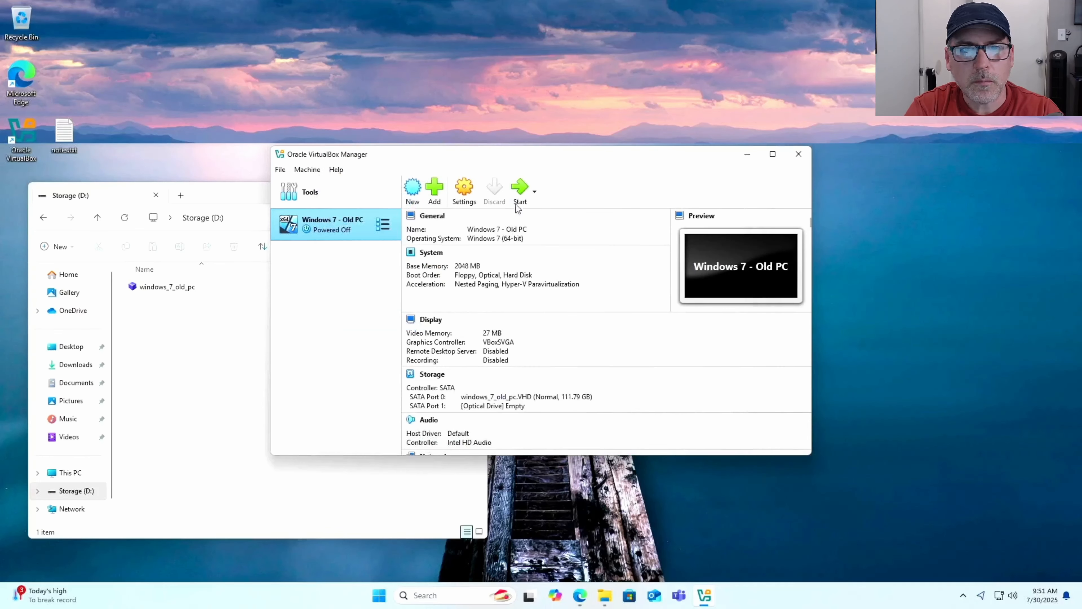
Start the Windows 7 virtual machine in Scaled Mode, choose Start Windows Normally, and dismiss the notifications over the guest desktop
click(520, 194)
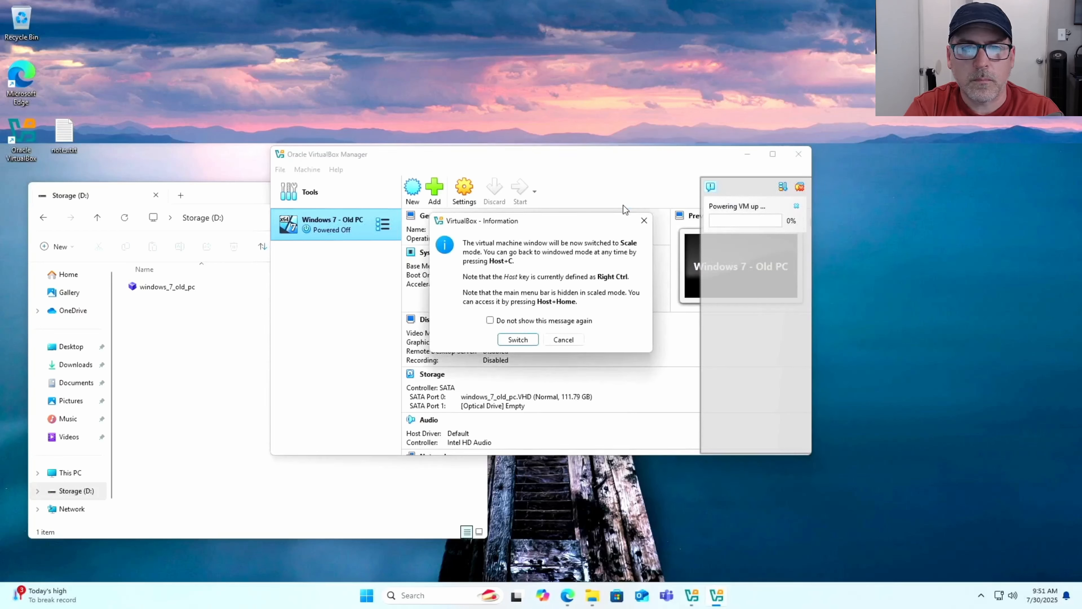
click(521, 340)
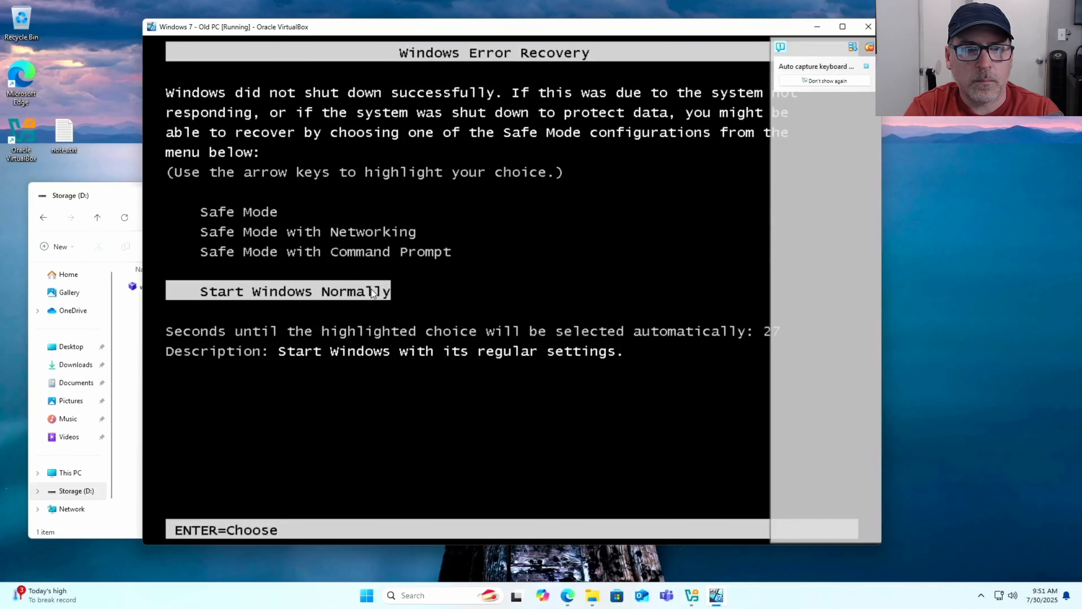
key(Return)
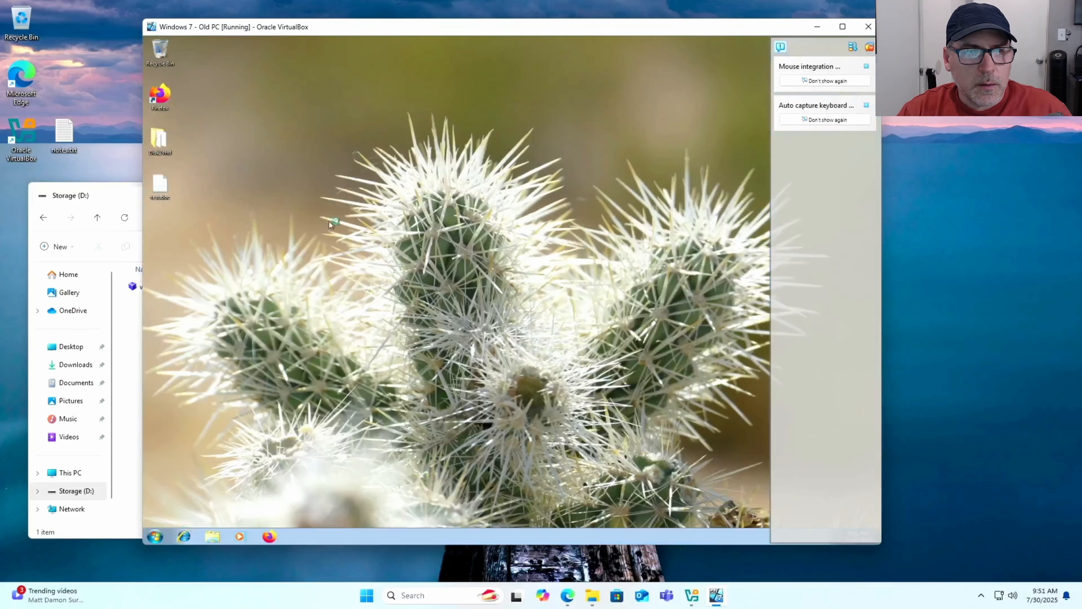
click(869, 47)
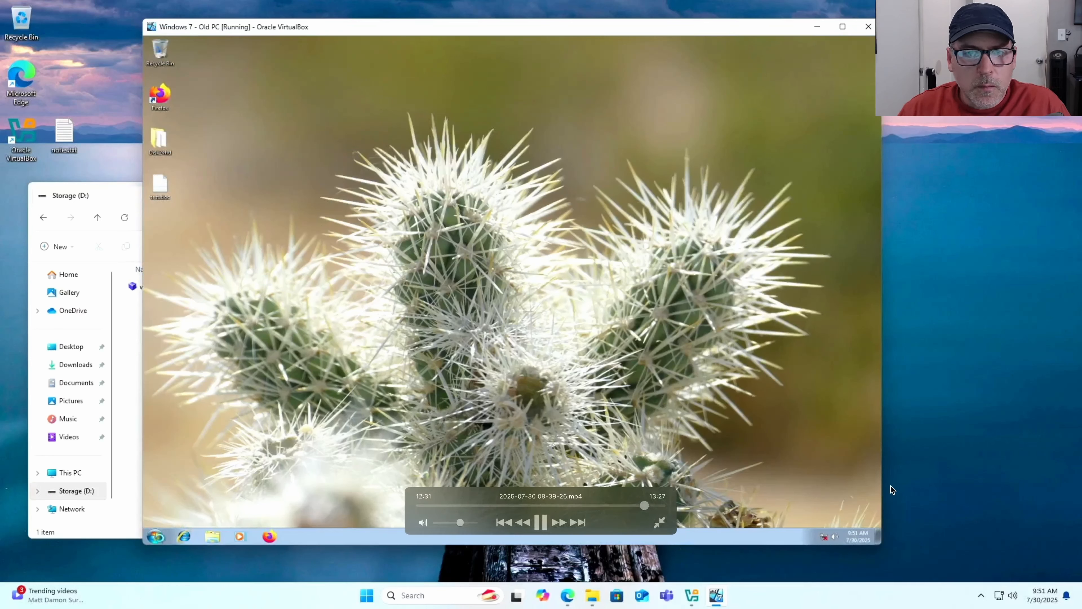
Open Firefox in the guest, try abcnews.go.com to test whether the internet is cut off, and close the browser
click(269, 537)
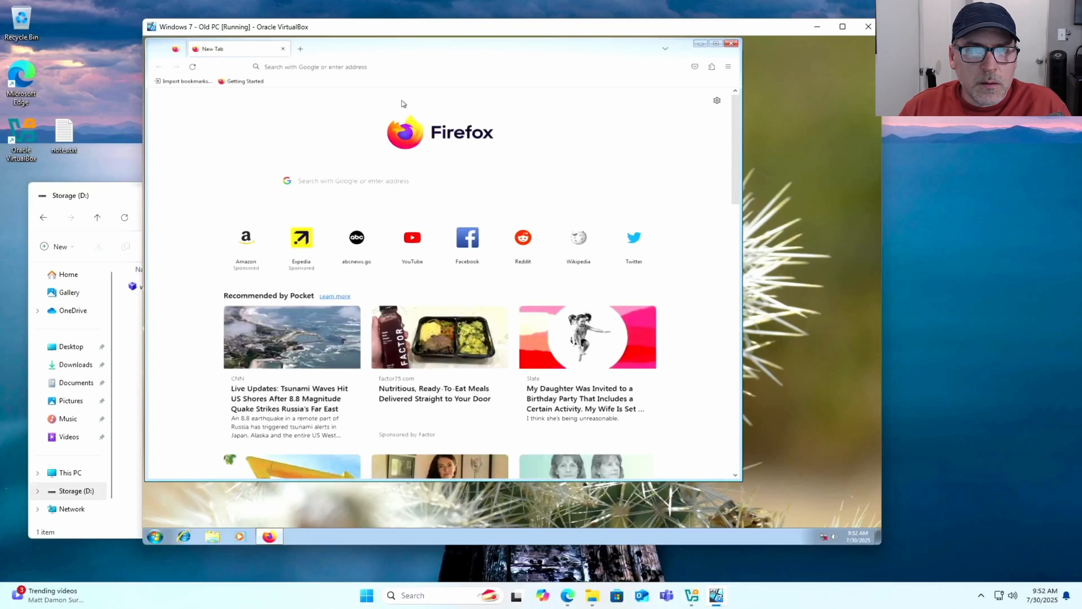
click(363, 68)
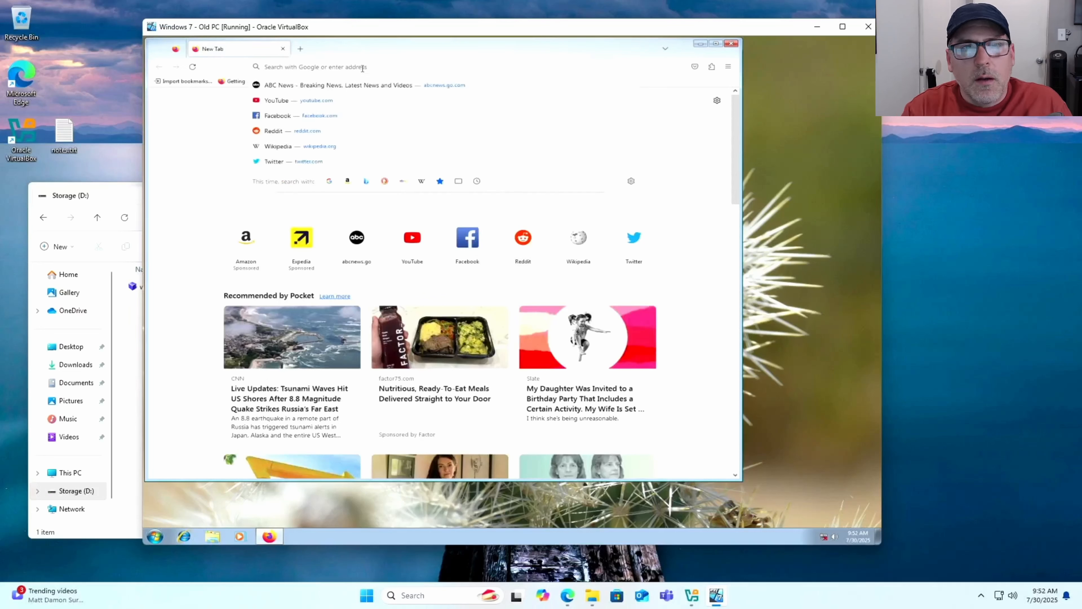
text(abcnews.go.com/)
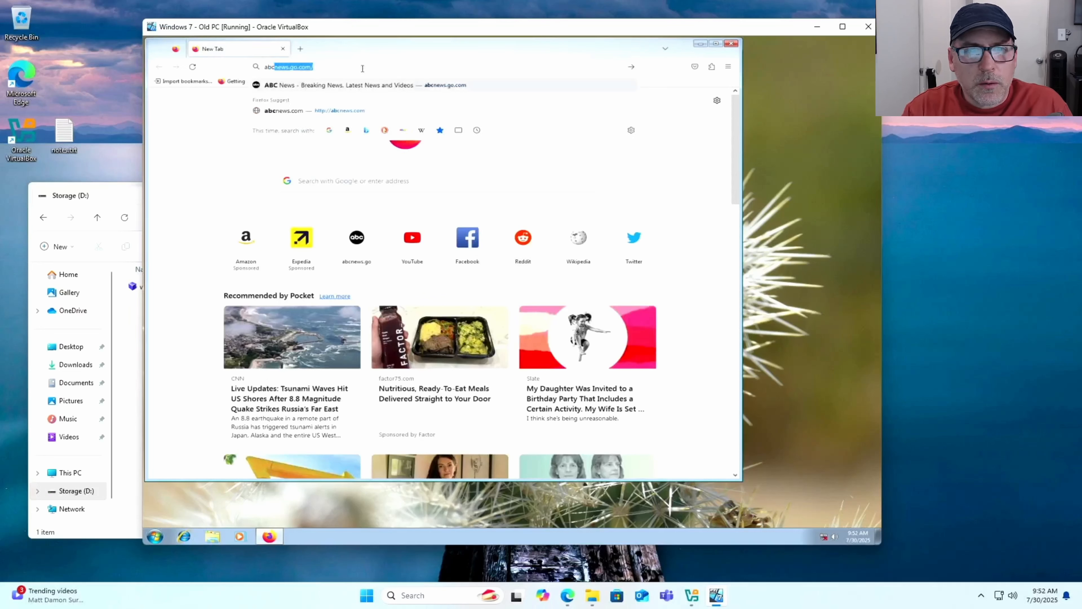
key(Return)
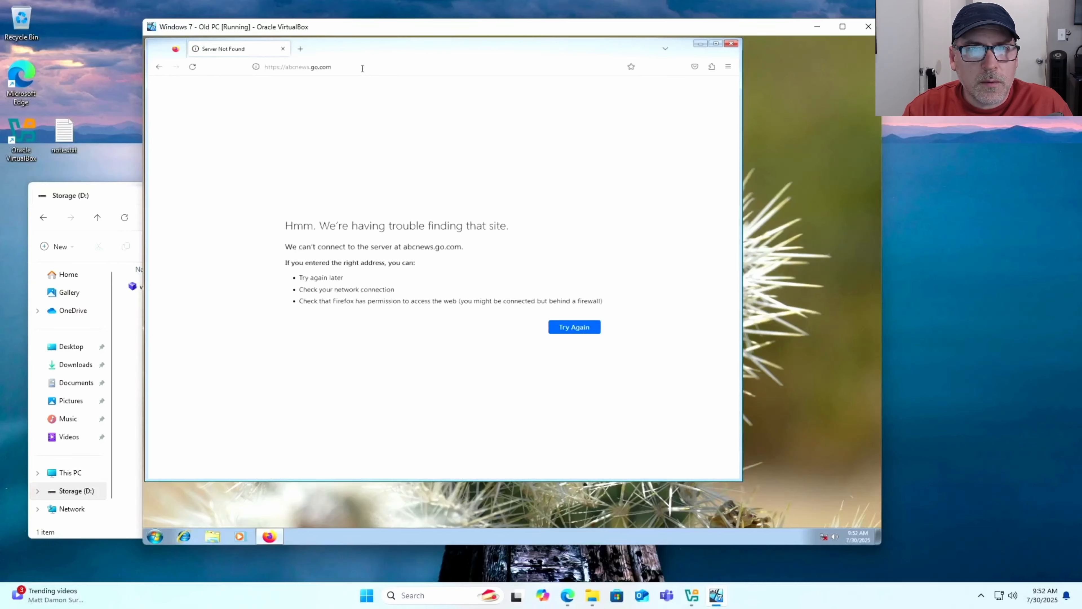
click(732, 43)
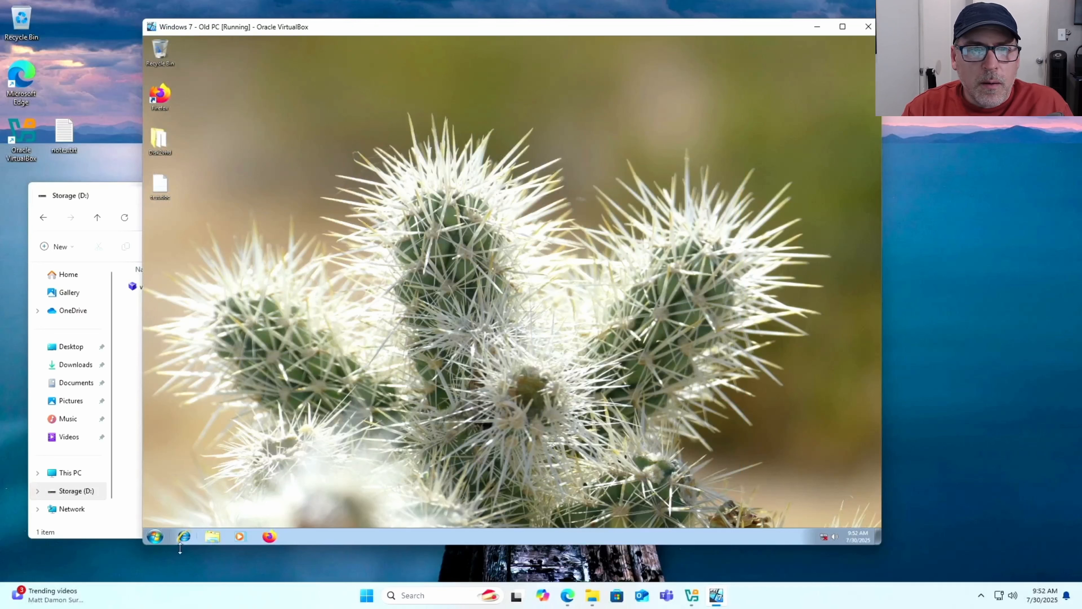
Open the Computer window in the Windows 7 guest to view its drives, and bring up the guest's program search
click(156, 537)
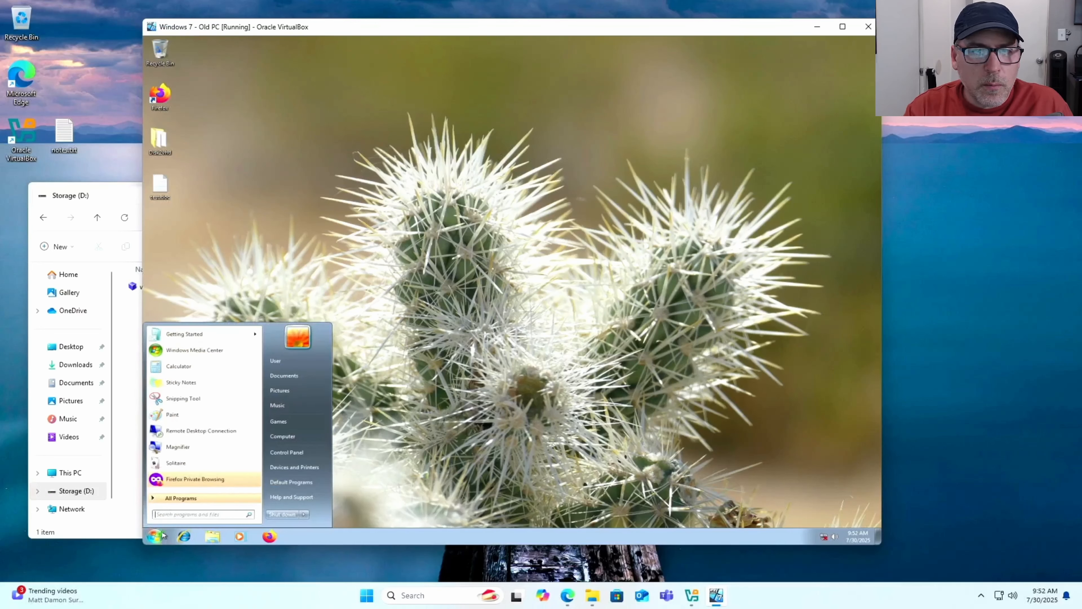
click(295, 436)
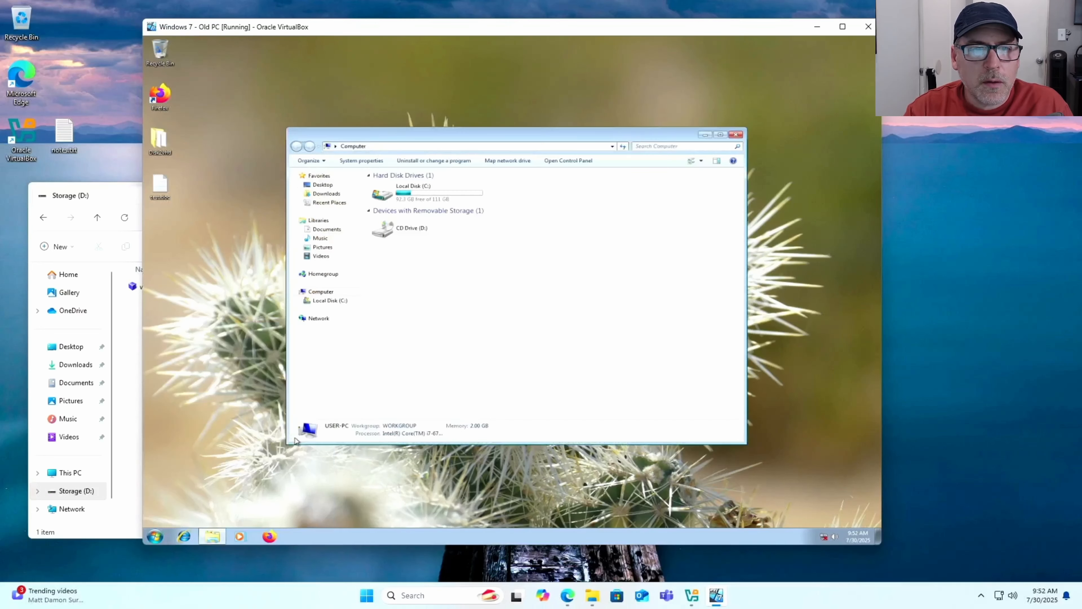
click(156, 536)
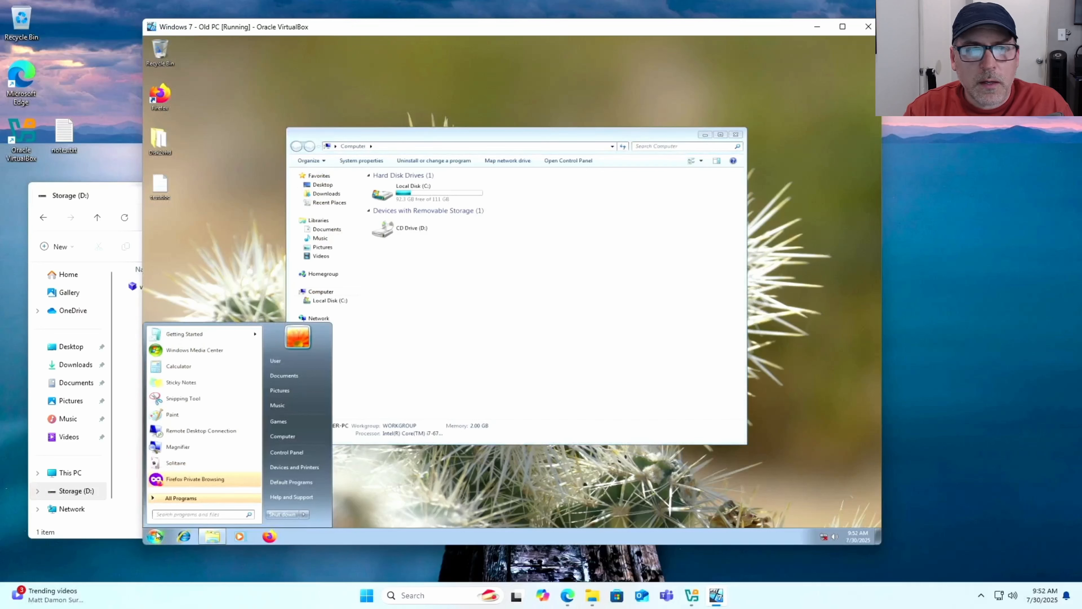
text(vpn)
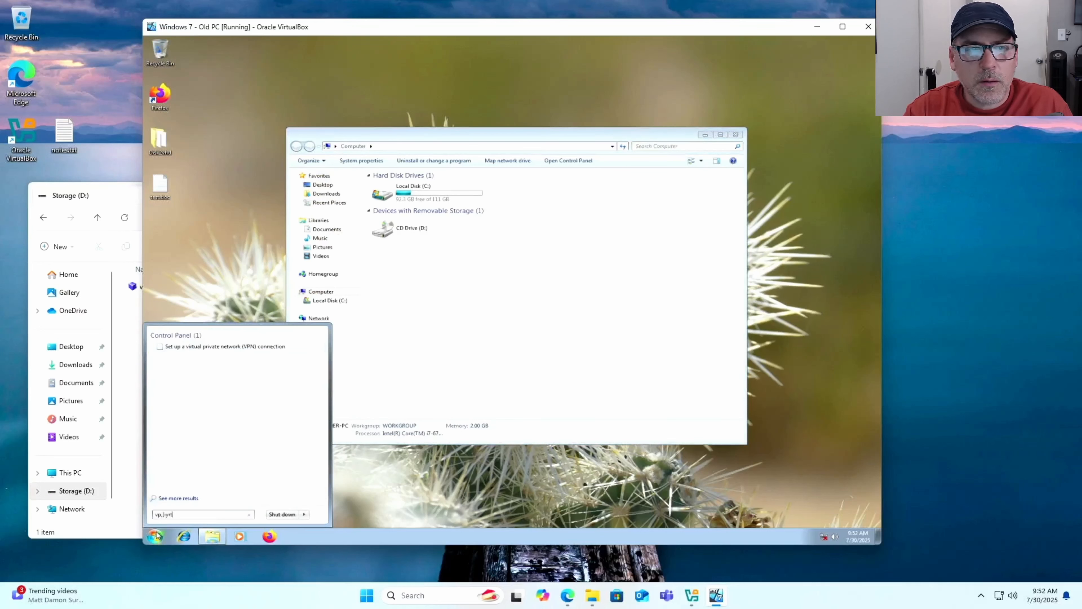
key(BackSpace)
key(BackSpace)
key(BackSpace)
key(BackSpace)
key(BackSpace)
key(BackSpace)
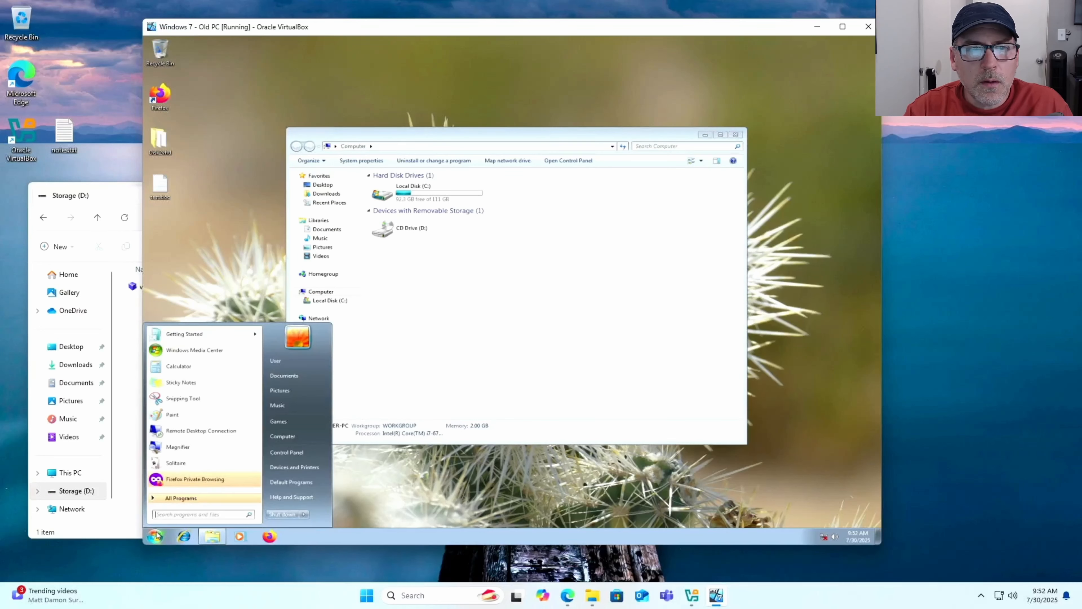
Search for "computer", open Computer Management, view the disk layout in Disk Management, and close it and the Computer window
text(computer)
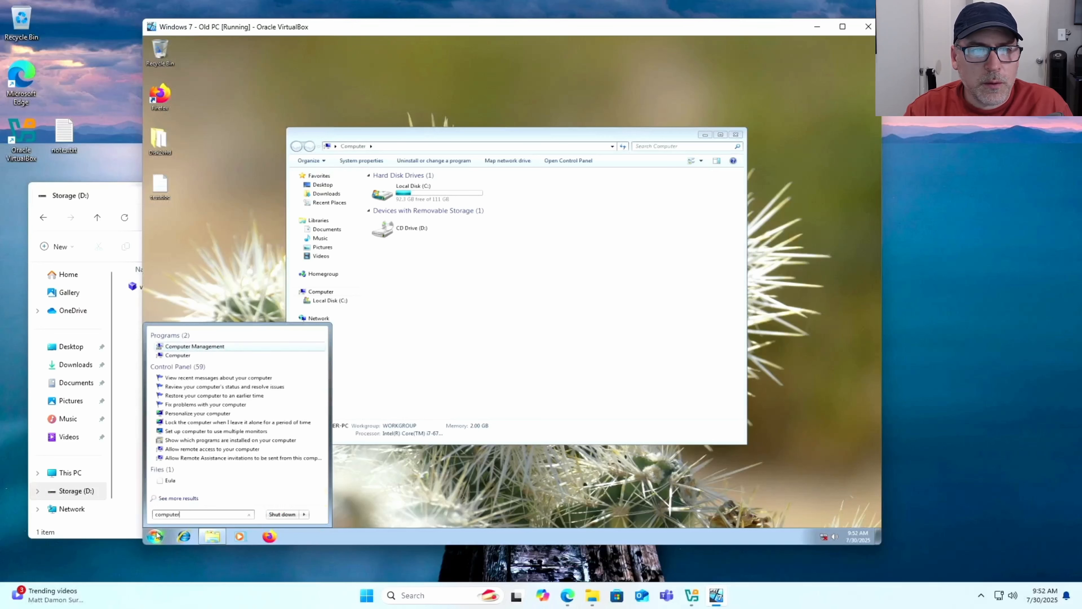
click(215, 349)
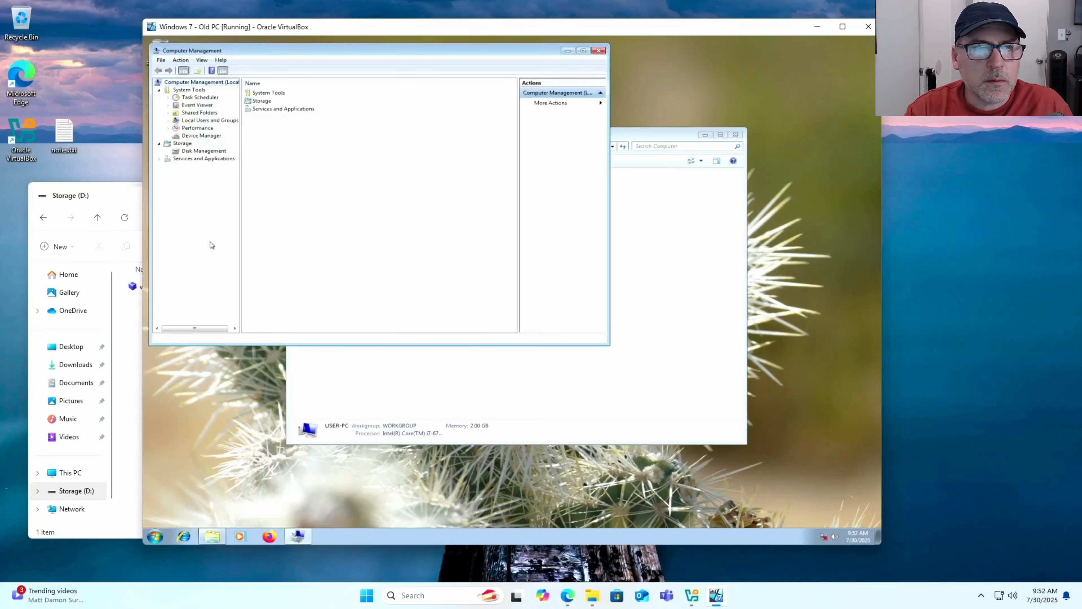
click(210, 151)
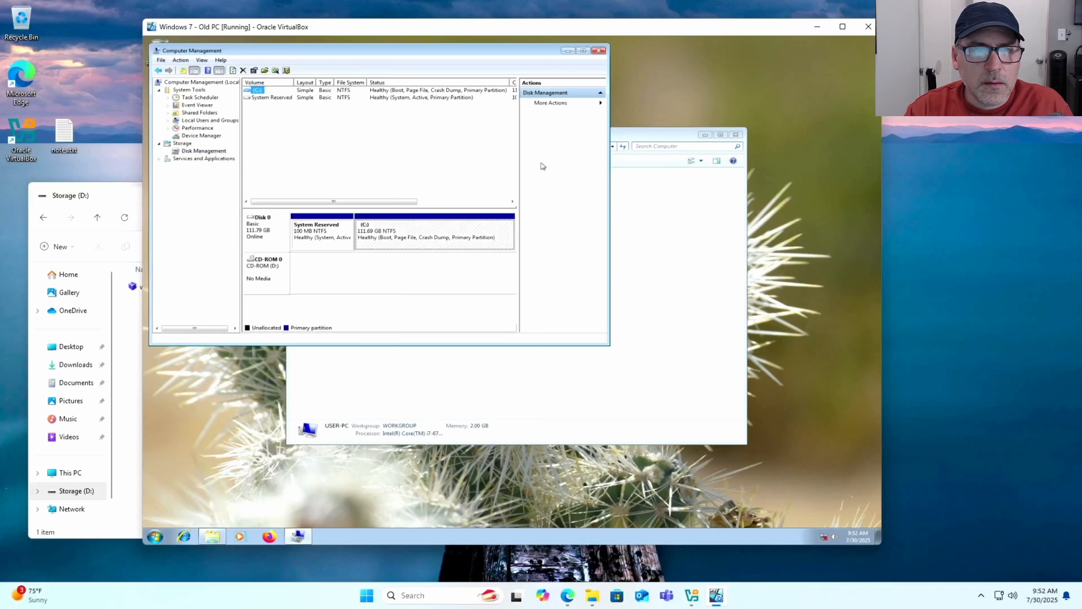
click(603, 50)
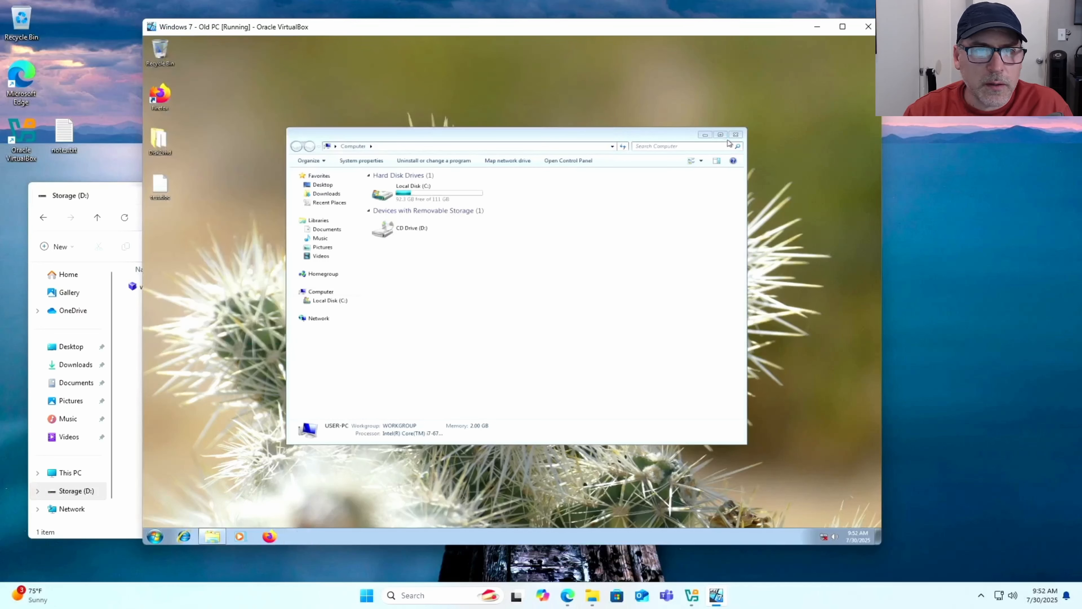
click(736, 134)
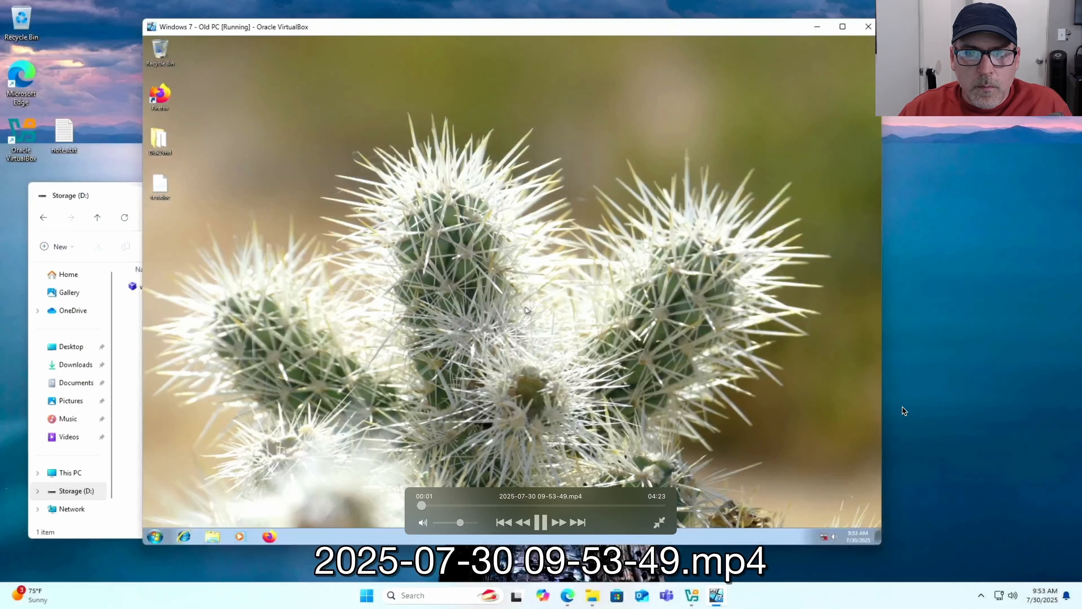
Close the Windows 7 virtual machine with the option to save the machine state
click(868, 27)
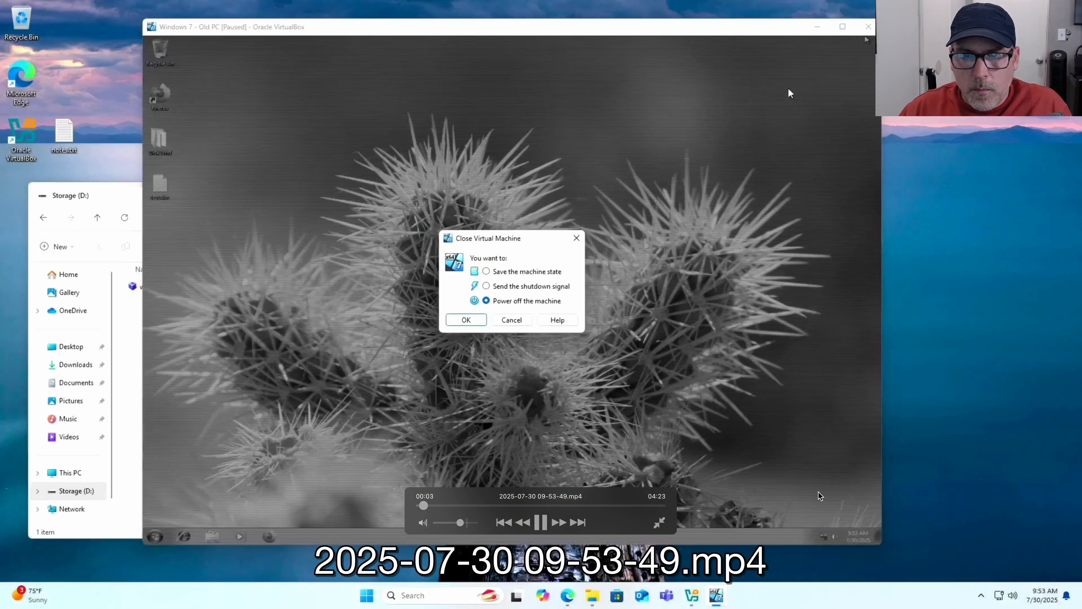
click(501, 277)
click(475, 319)
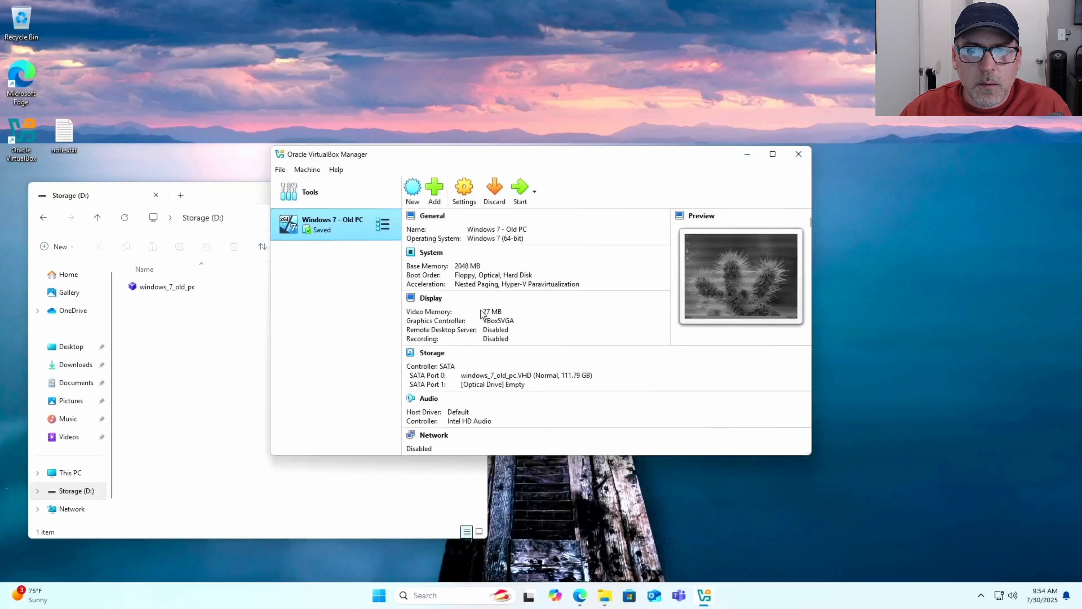
Resume the saved Windows 7 - Old PC virtual machine in Scale mode, and close it with its machine state saved
click(520, 189)
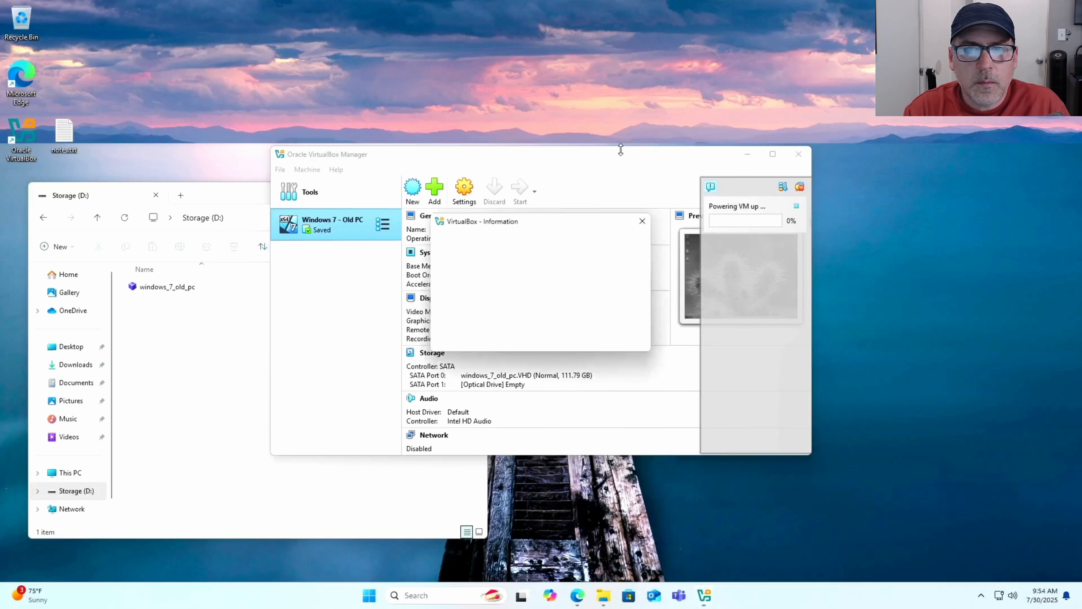
click(513, 340)
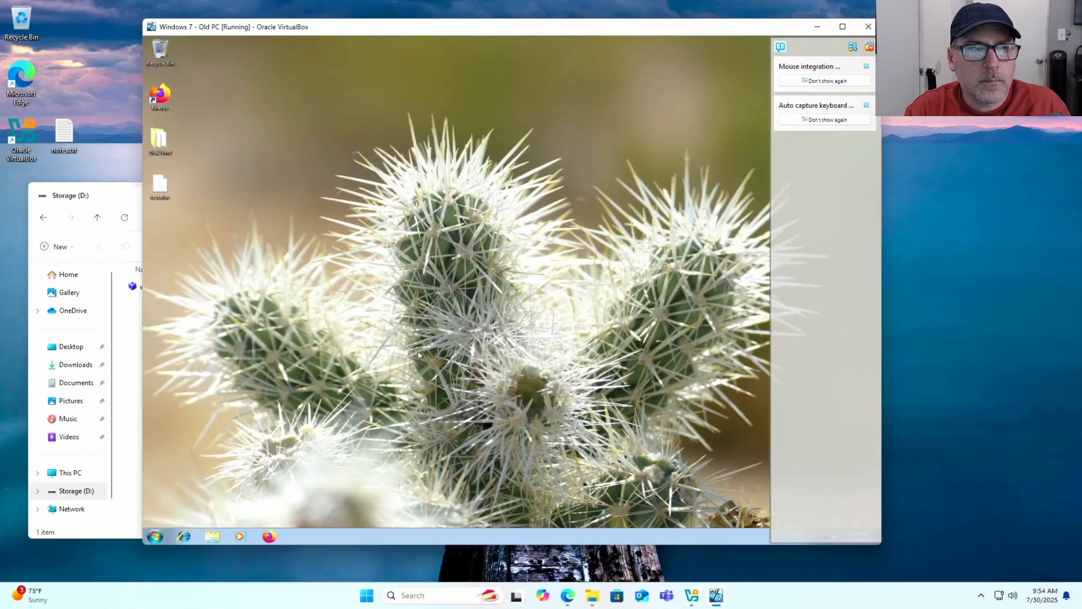
click(868, 26)
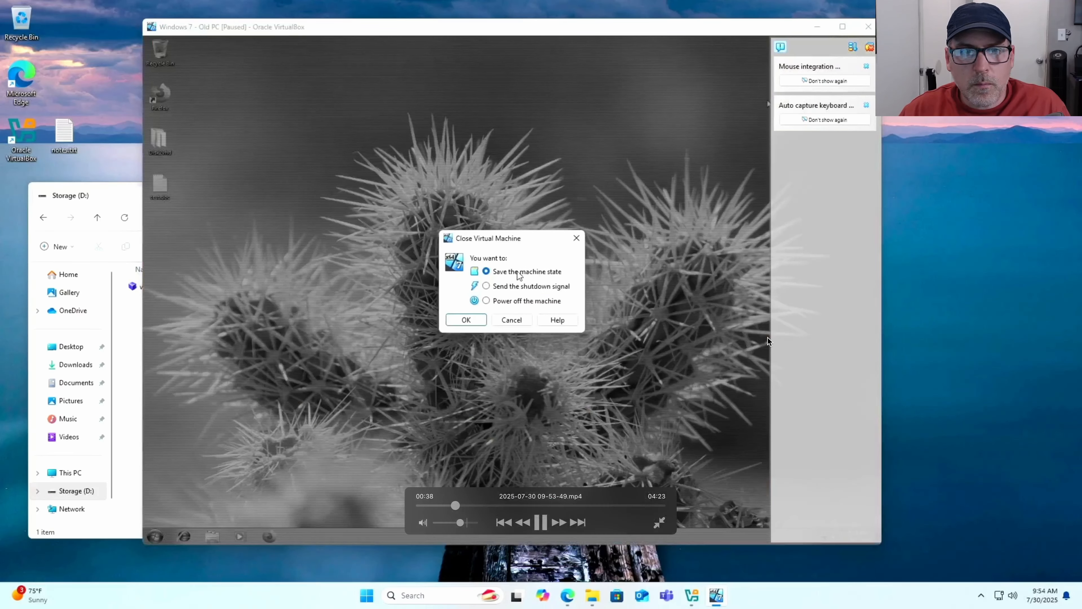
click(467, 320)
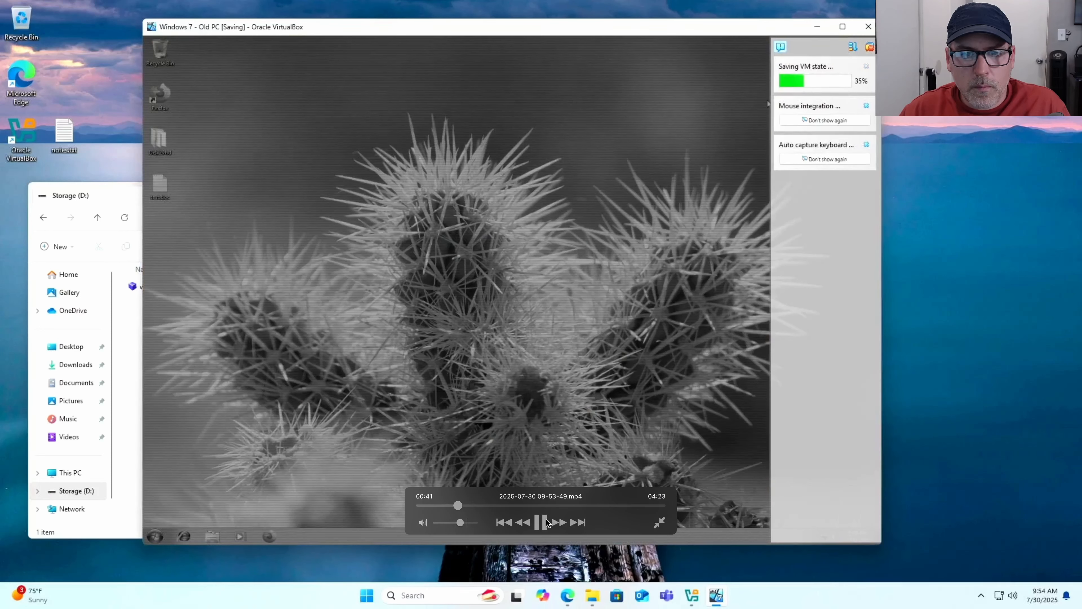
click(481, 503)
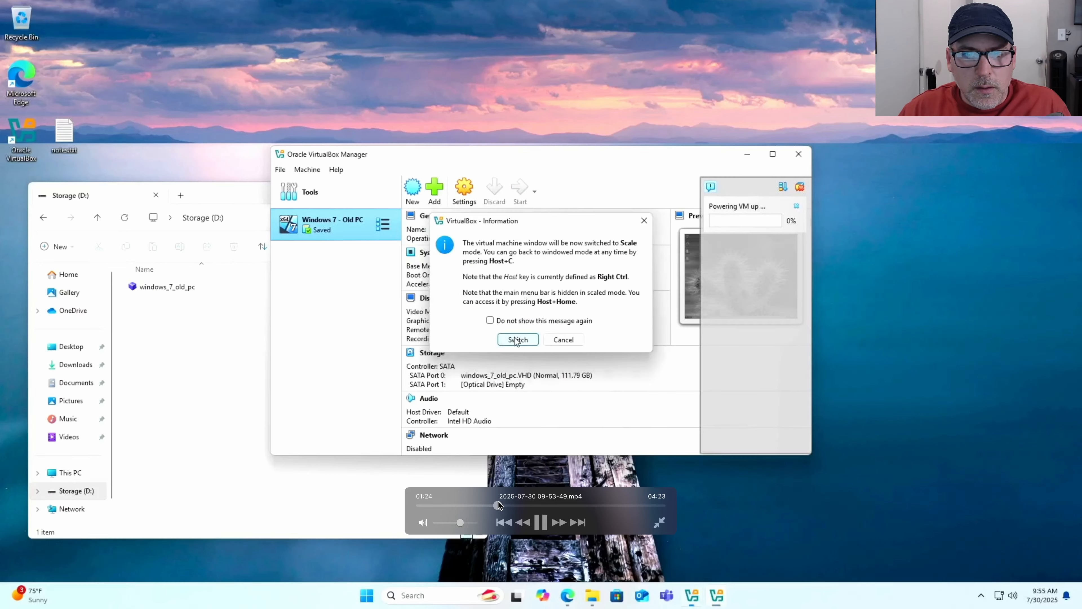
click(517, 504)
click(532, 504)
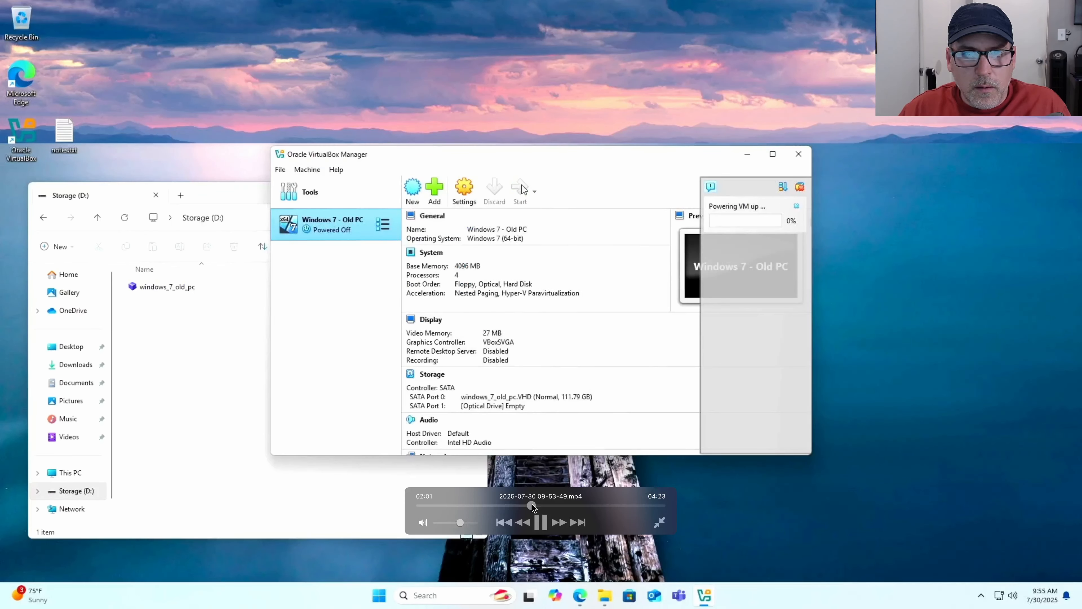
click(535, 505)
click(532, 506)
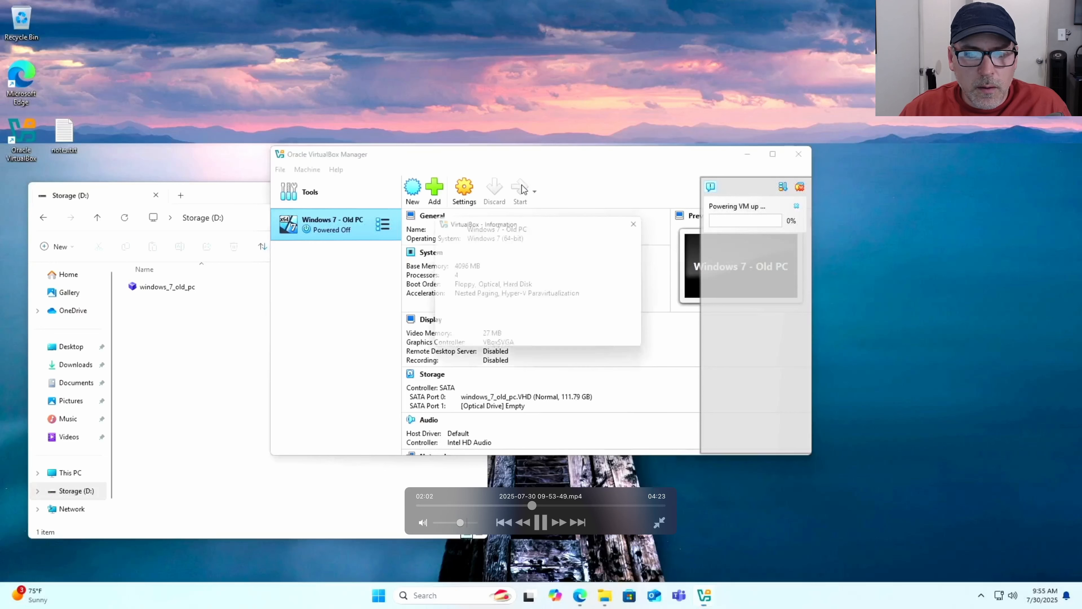
click(541, 521)
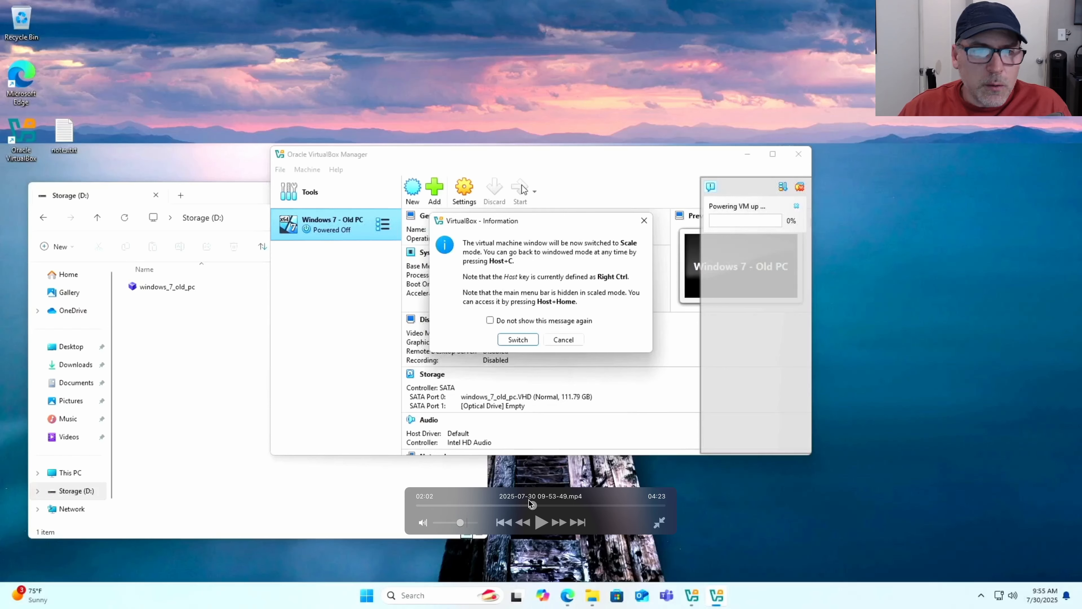
click(540, 505)
drag(539, 506, 620, 513)
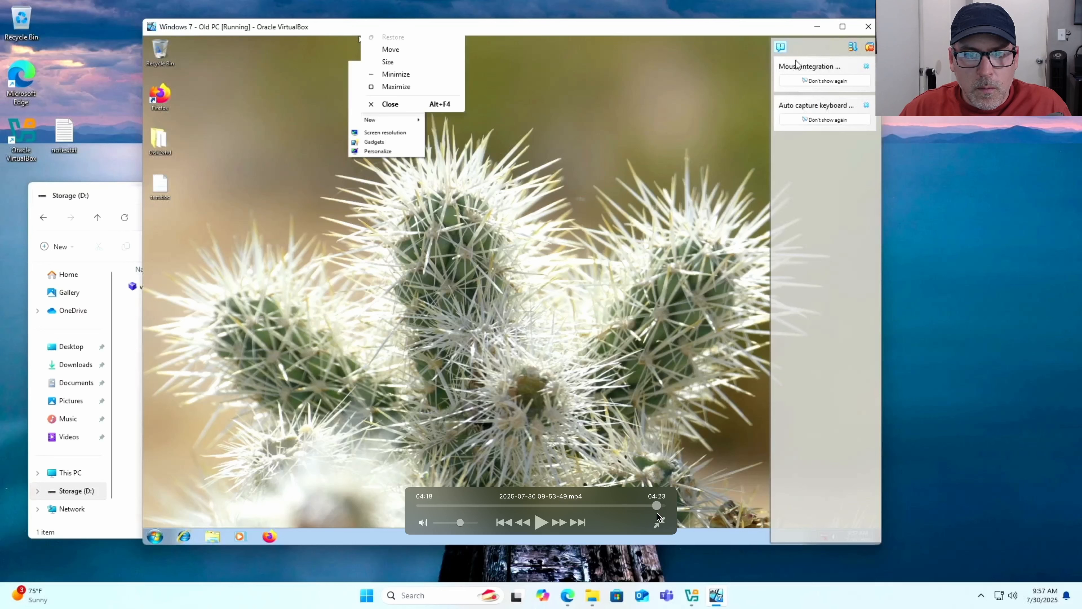
drag(658, 517, 663, 517)
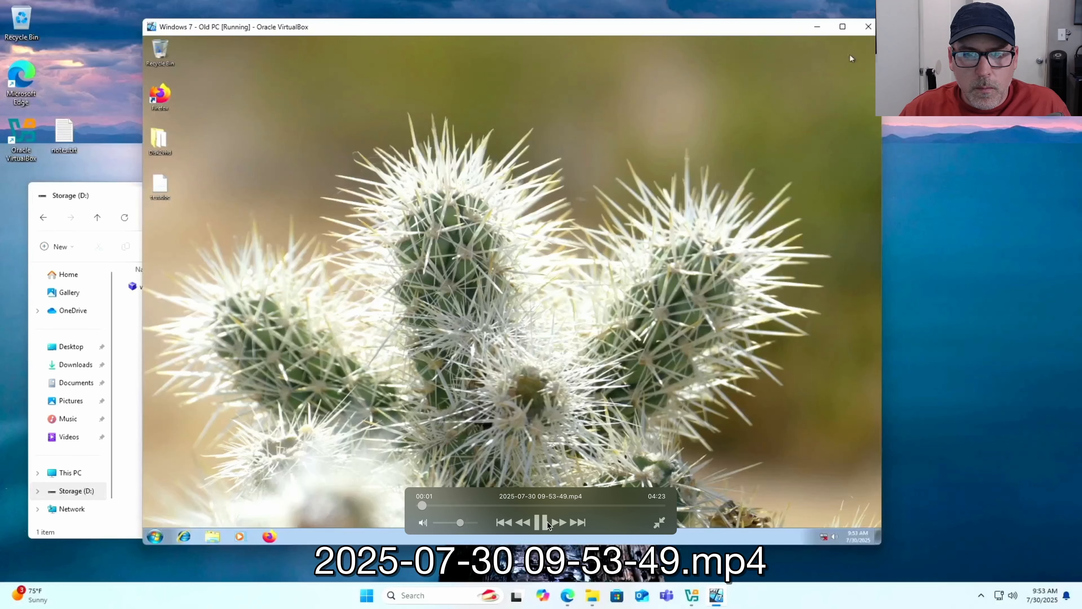
click(548, 522)
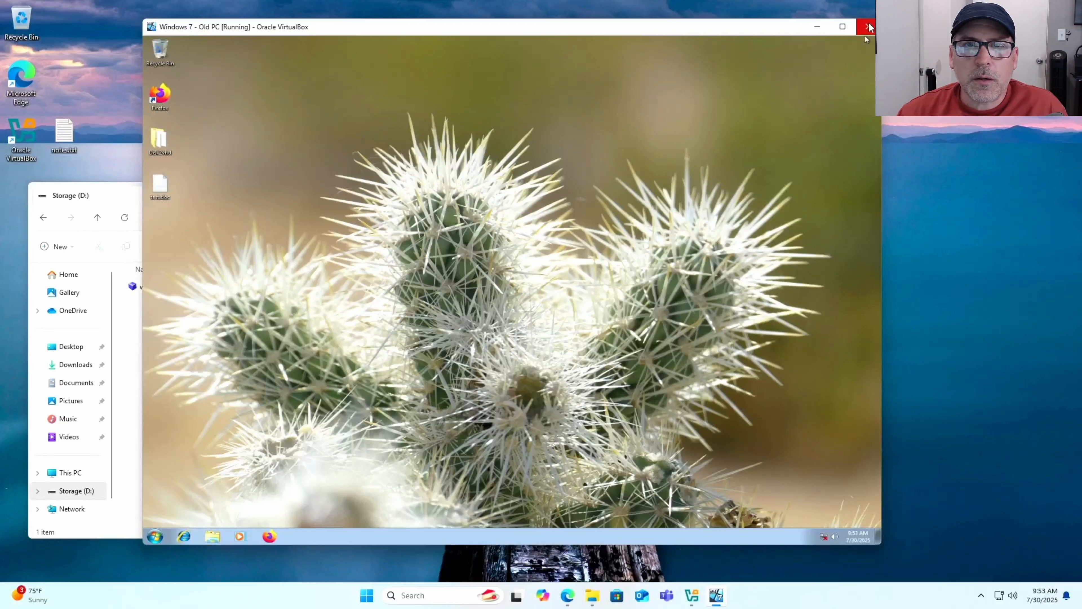
mouse_move(643, 244)
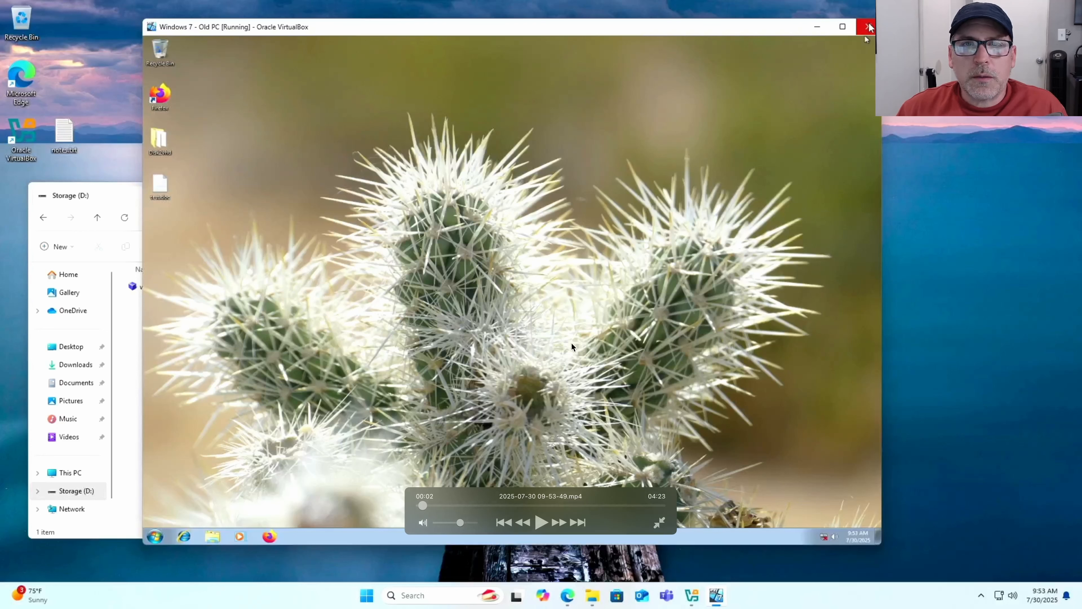